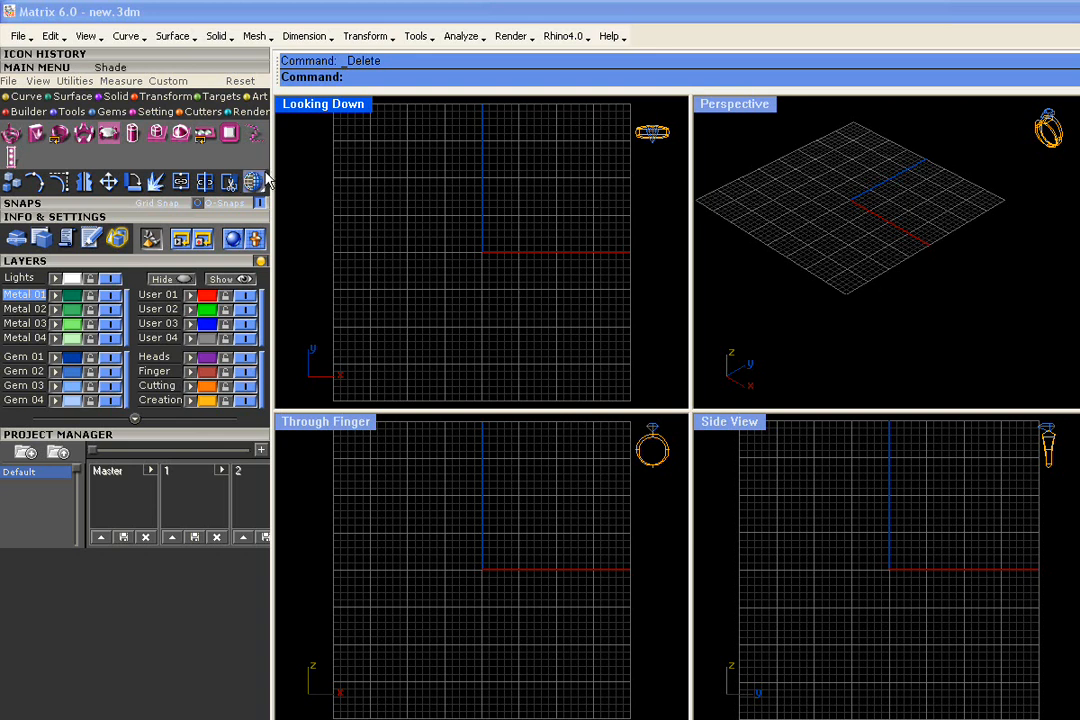
Show the Curve tool icons from the Main Menu
left_click(30, 96)
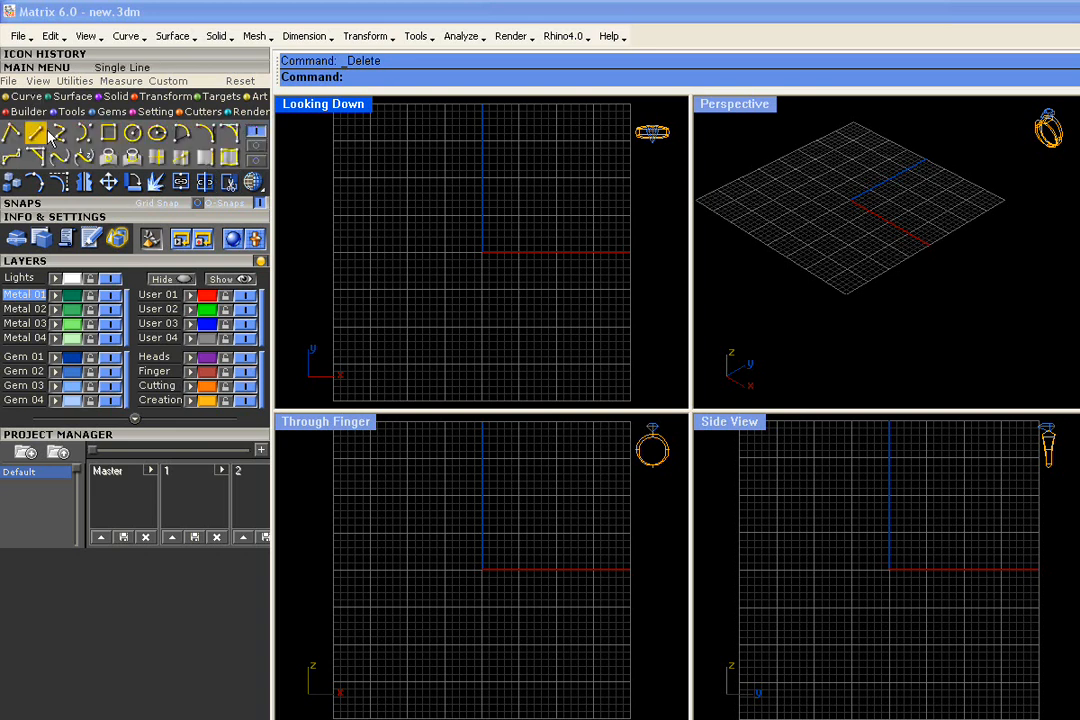
Draw a four-point interpolated S-curve from top to bottom on layer User 01, then select it
left_click(60, 134)
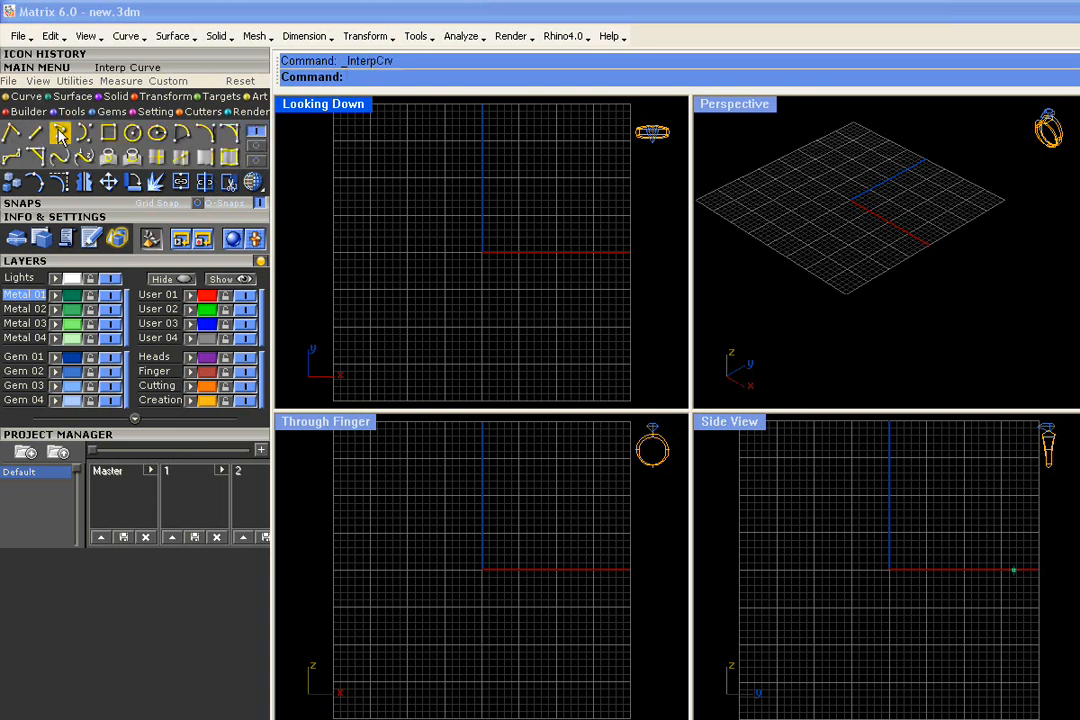
left_click(156, 295)
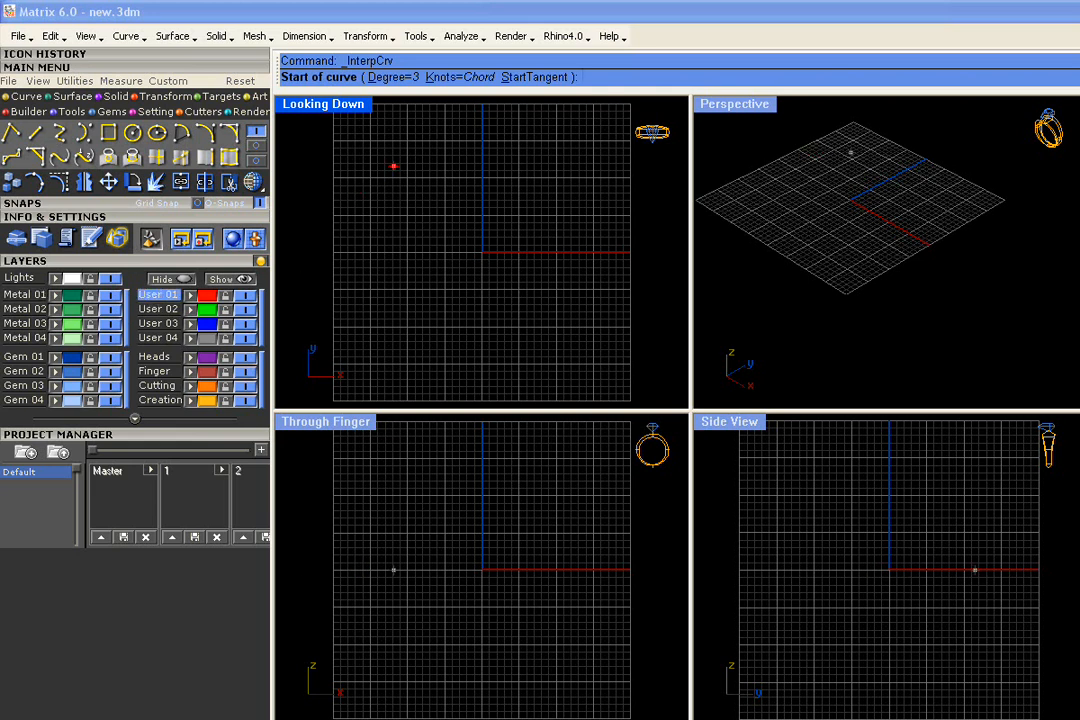
left_click(465, 147)
left_click(444, 208)
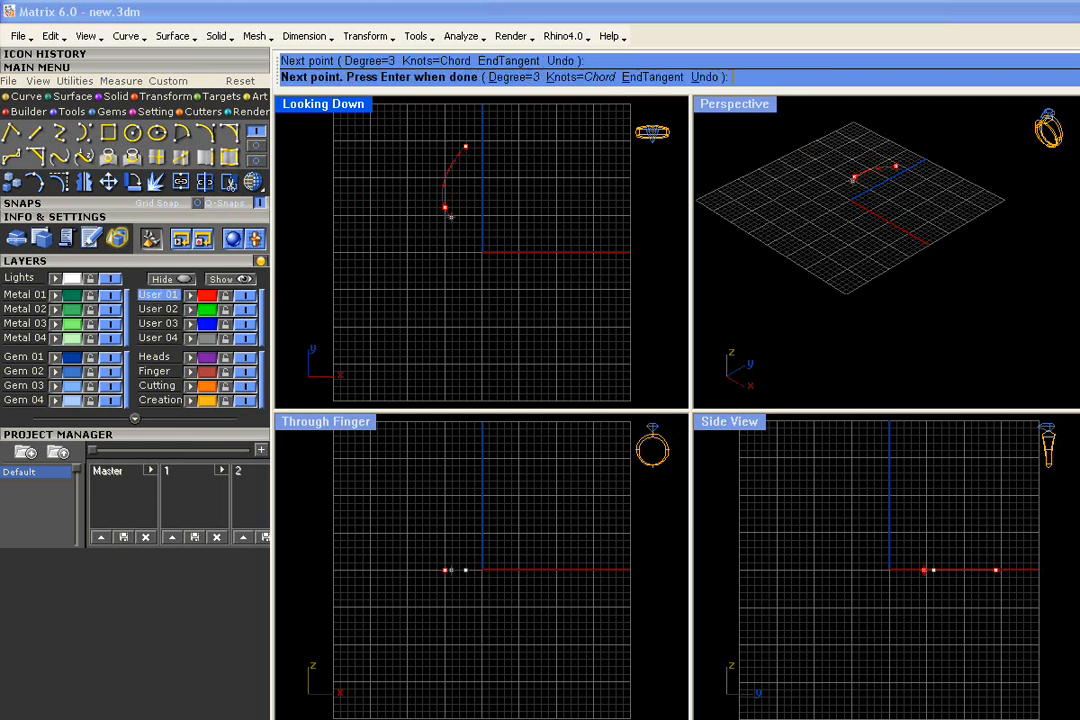
left_click(486, 276)
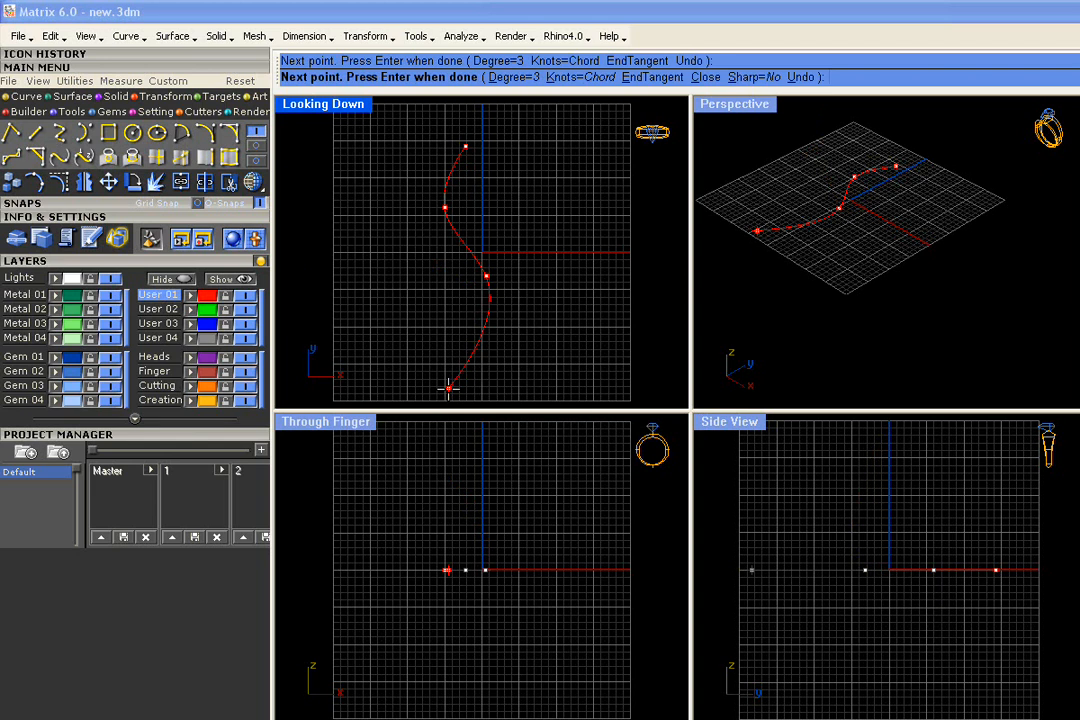
left_click(448, 387)
right_click(449, 389)
right_click_drag(479, 303, 486, 287)
left_click_drag(525, 232, 477, 266)
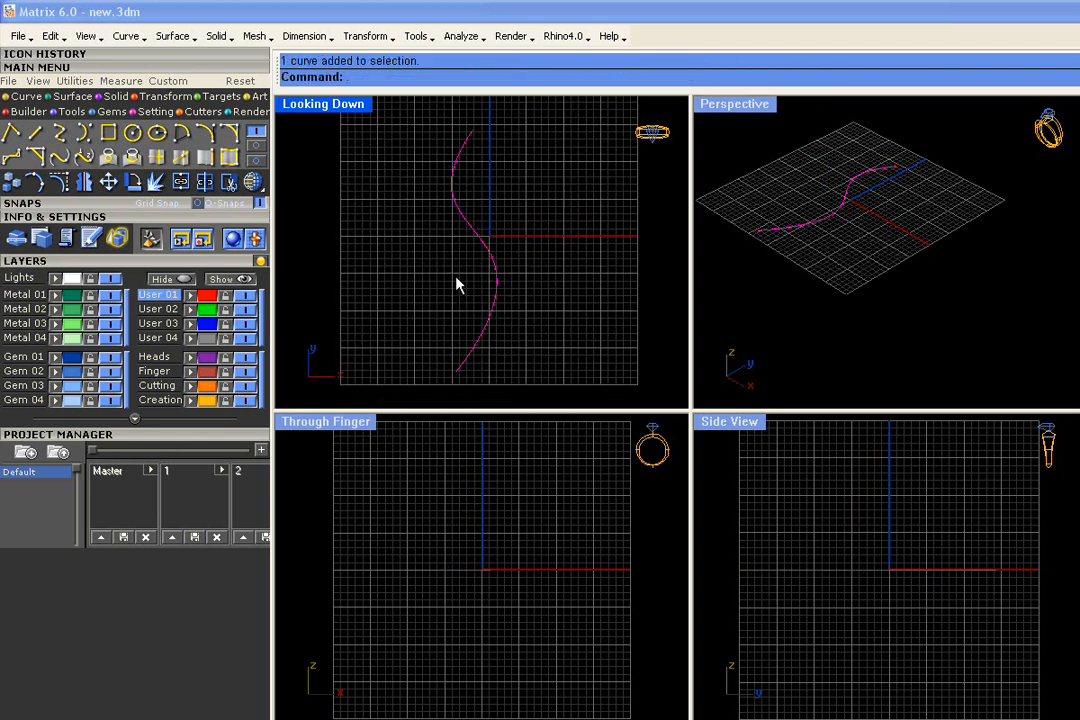
Run Gems on Curve on the selected S-curve
middle_click(468, 272)
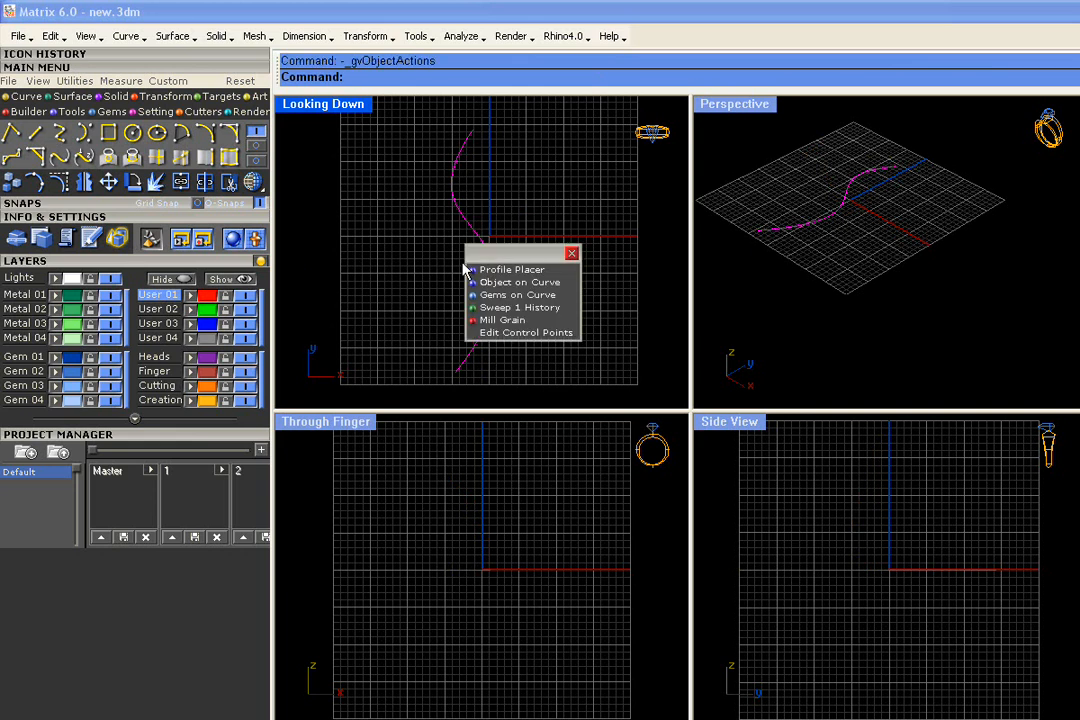
left_click(509, 296)
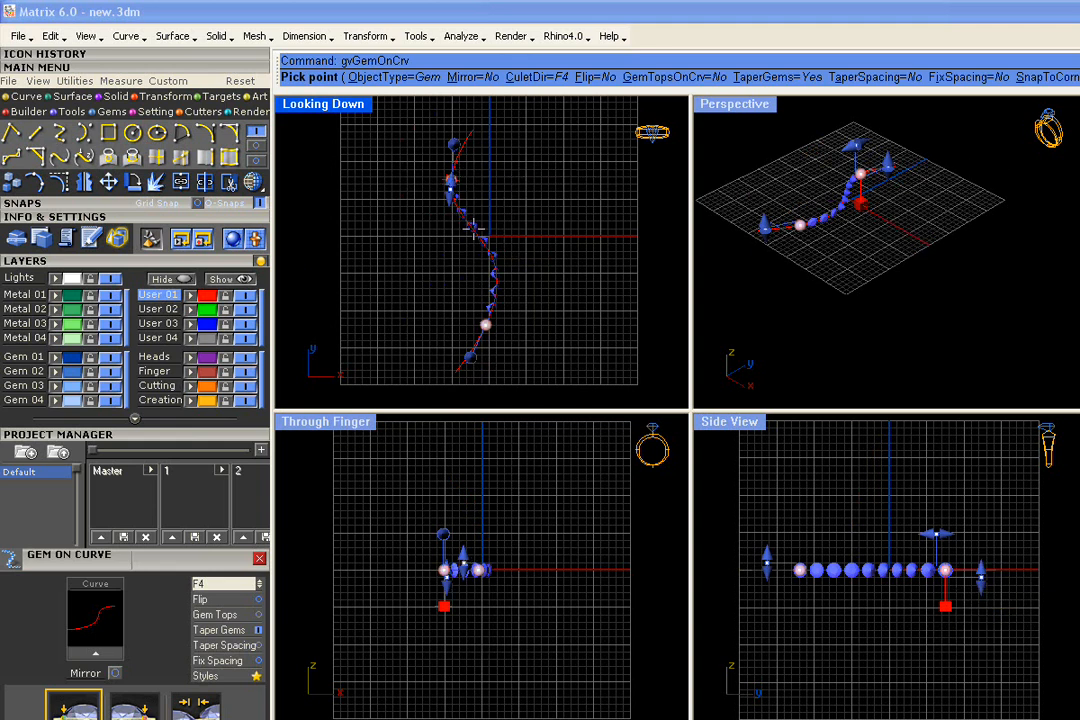
right_click_drag(469, 214, 487, 200)
scroll(487, 200, "up", 4)
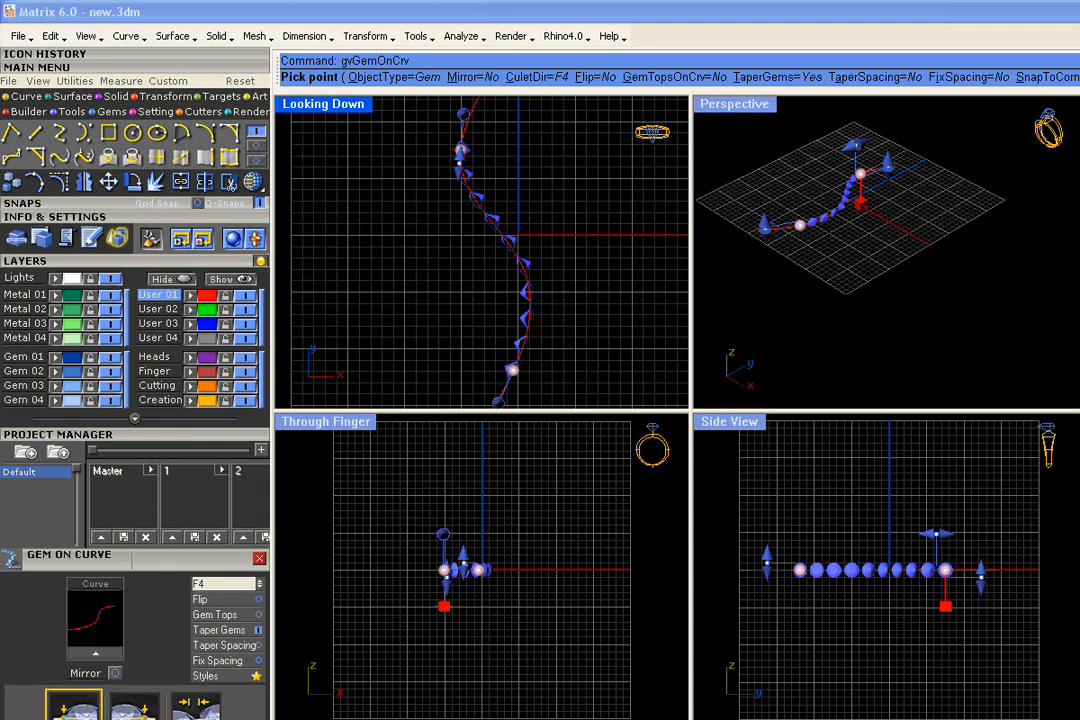
scroll(490, 150, "down", 2)
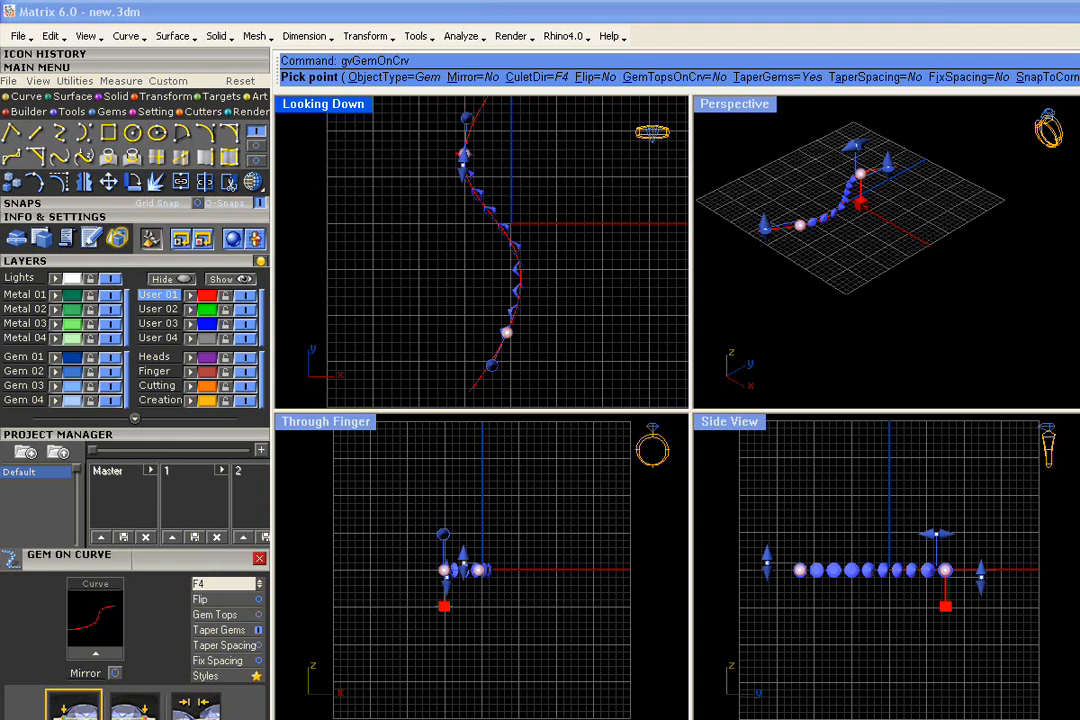
Collapse the Project Manager and Layers panels to make room for the gem settings
left_click(165, 435)
left_click(112, 261)
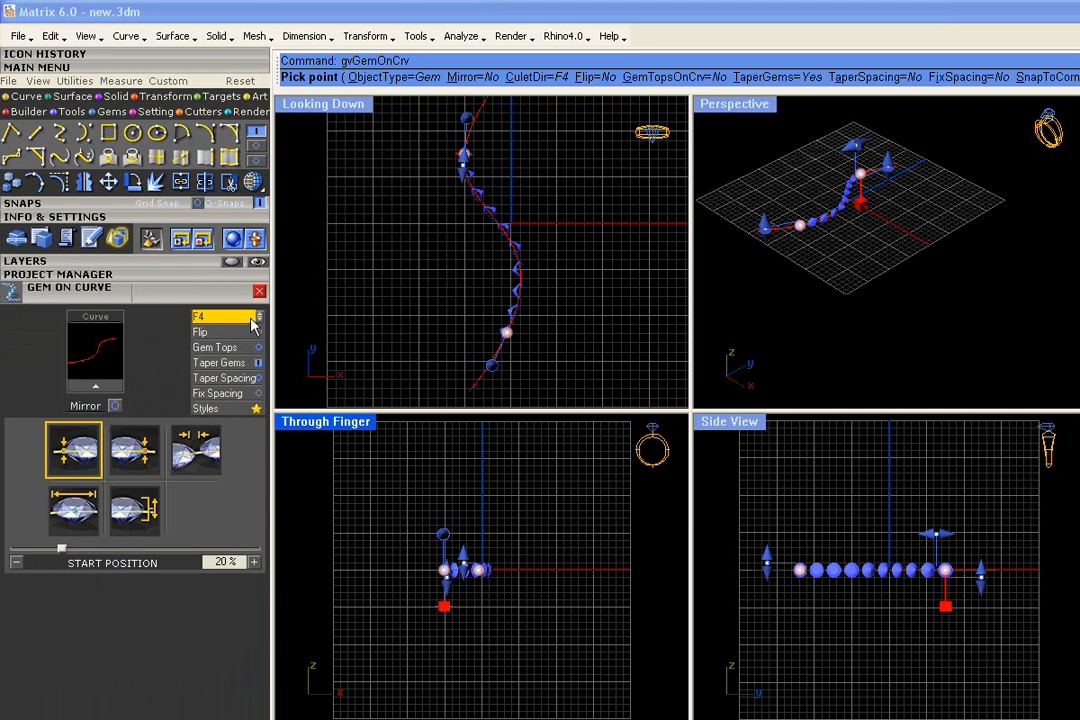
right_click_drag(420, 258, 421, 275)
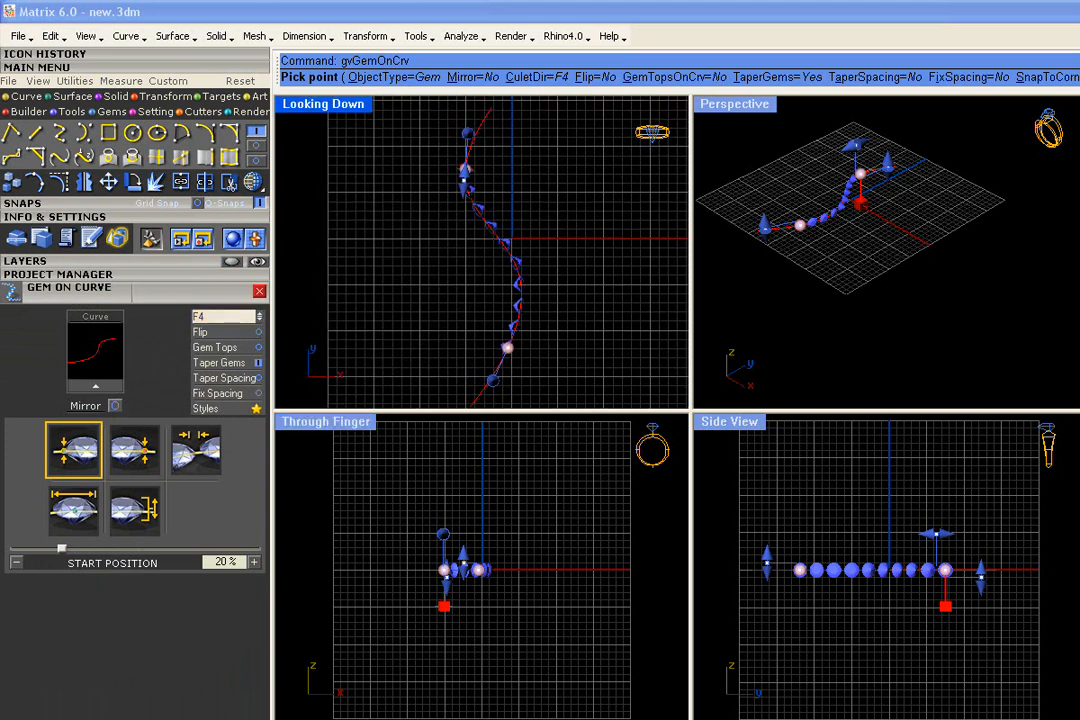
scroll(500, 233, "up", 2)
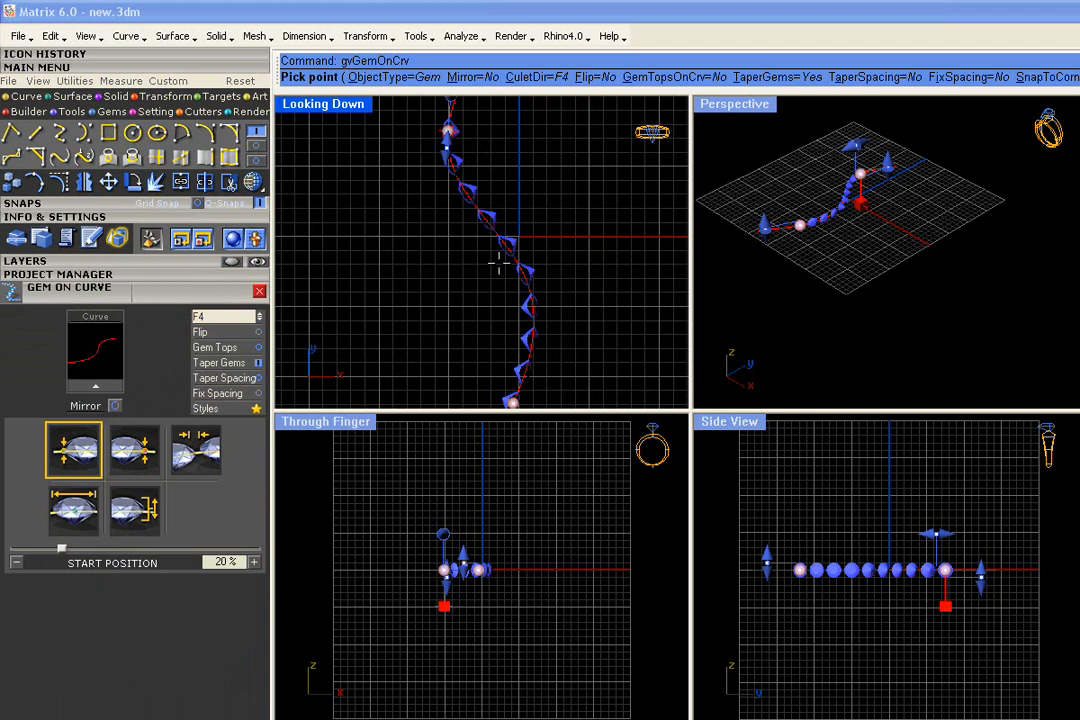
Point the gem culets down and move the row's start to 3.6% along the curve
left_click(259, 318)
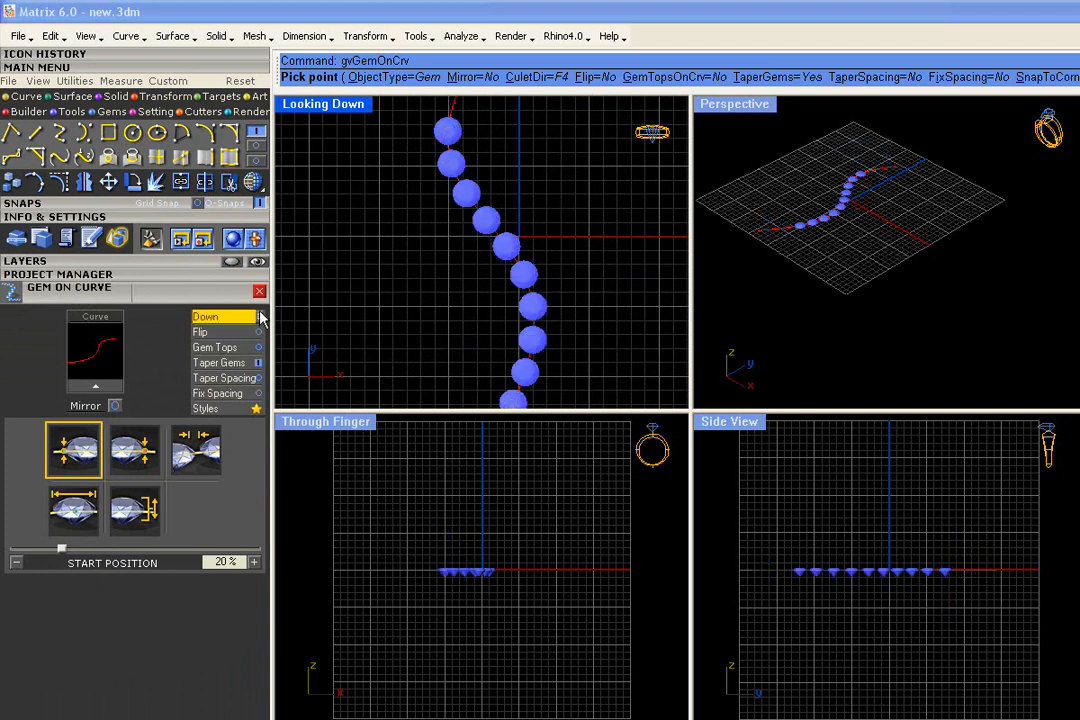
right_click_drag(396, 177, 362, 251)
right_click_drag(413, 205, 419, 287)
left_click_drag(419, 287, 450, 211)
right_click_drag(474, 350, 552, 113)
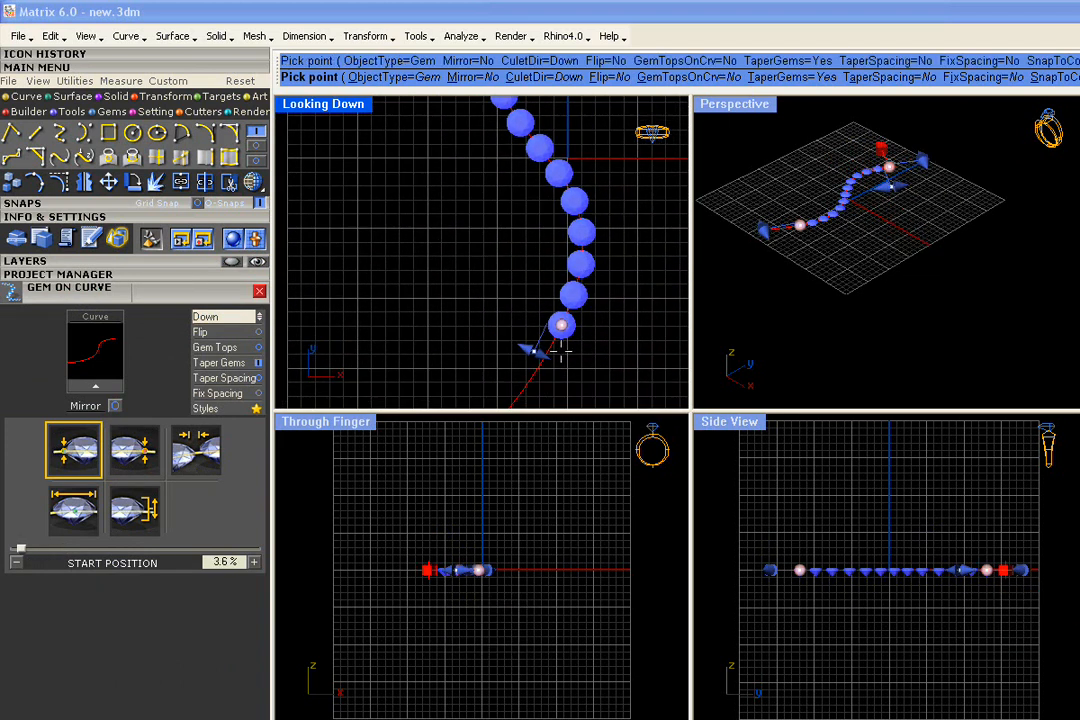
Extend the row's end to 98% and maximize the Looking Down view
right_click_drag(561, 351, 556, 273)
left_click_drag(556, 247, 504, 330)
right_click_drag(470, 205, 395, 270)
scroll(395, 270, "down", 4)
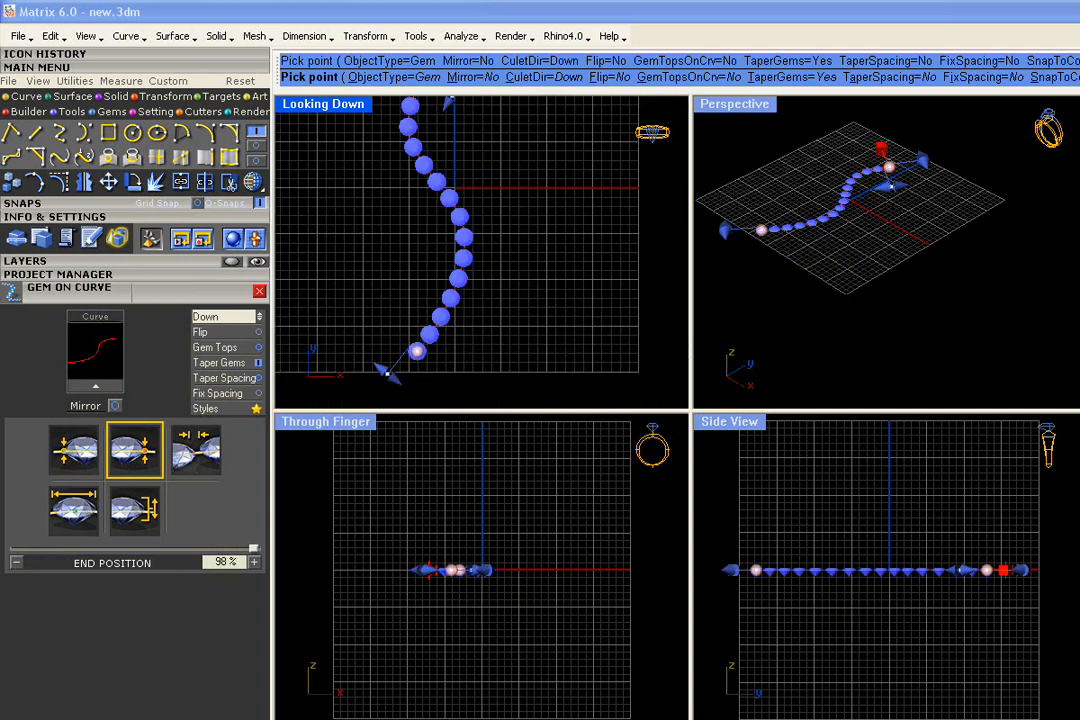
double_click(353, 107)
right_click_drag(590, 389, 525, 372)
scroll(505, 338, "down", 4)
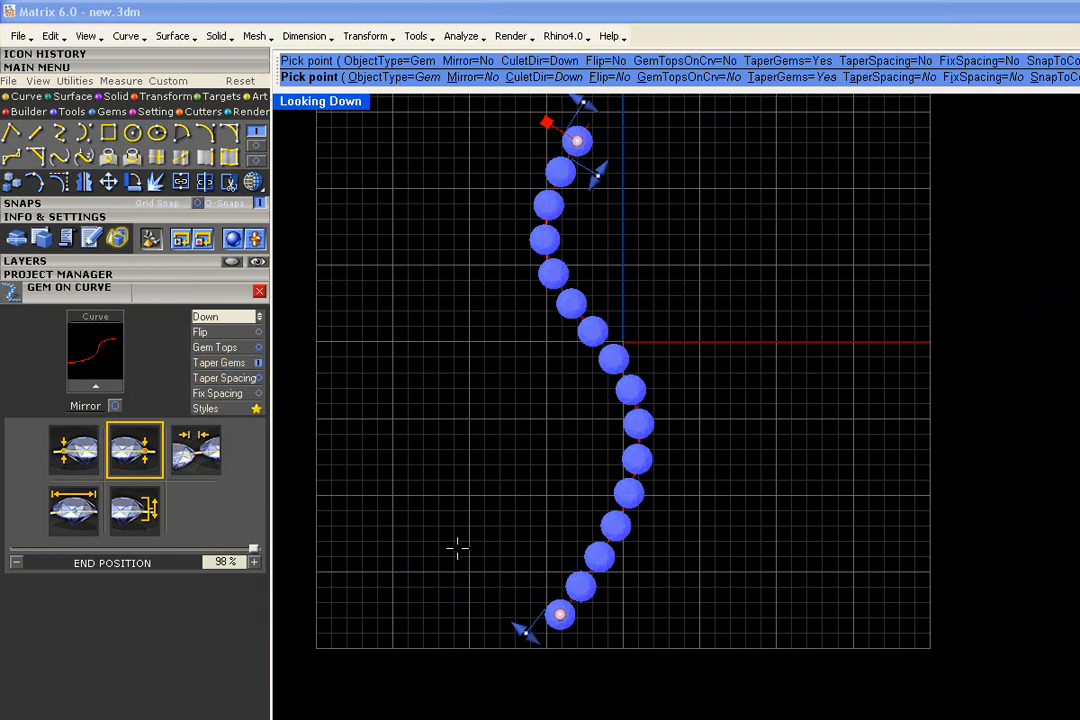
Taper the gems larger toward the end, set 0.02 mm spacing, commit 13 gems and select them
mouse_move(526, 633)
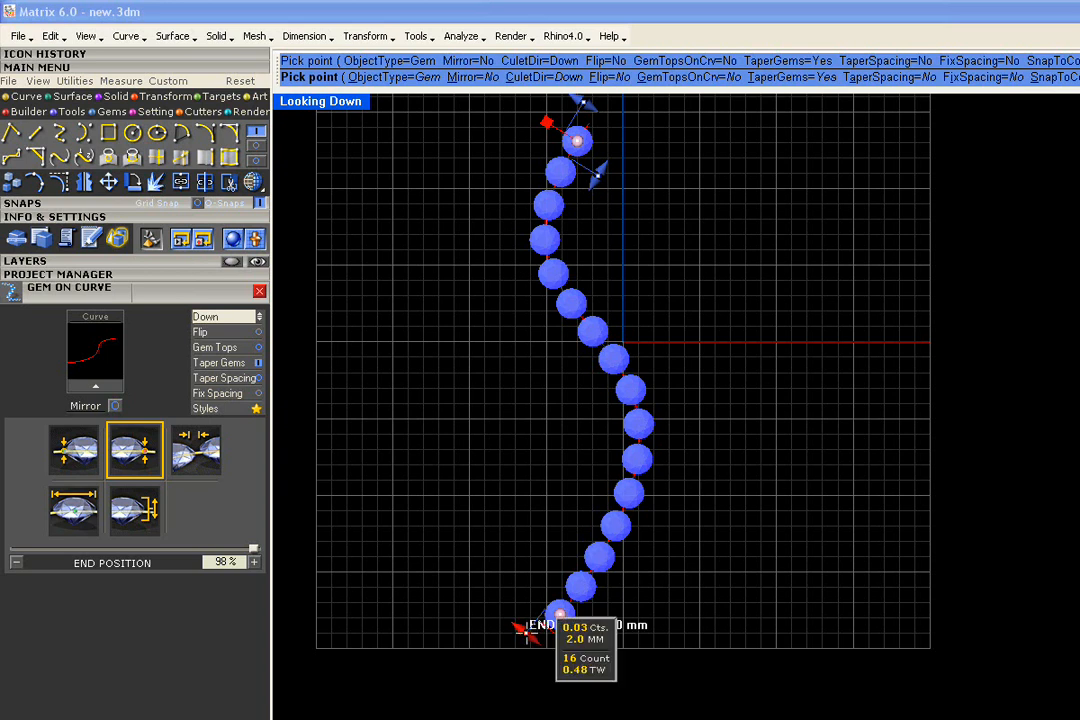
left_click_drag(526, 633, 523, 616)
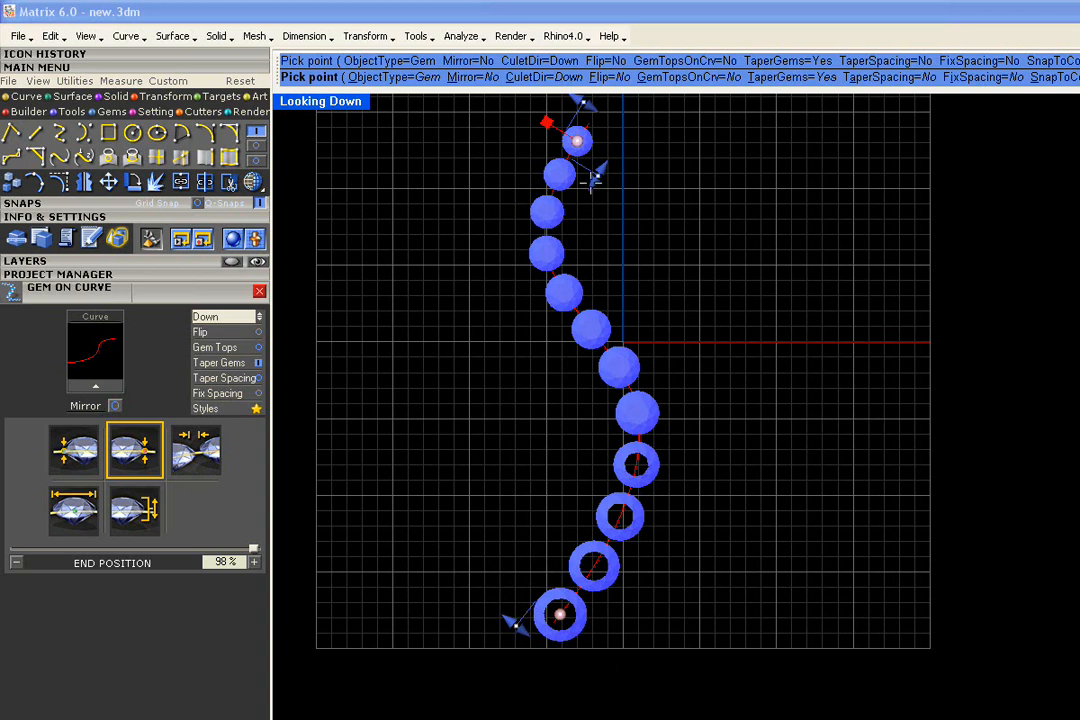
mouse_move(597, 176)
left_click_drag(597, 176, 599, 172)
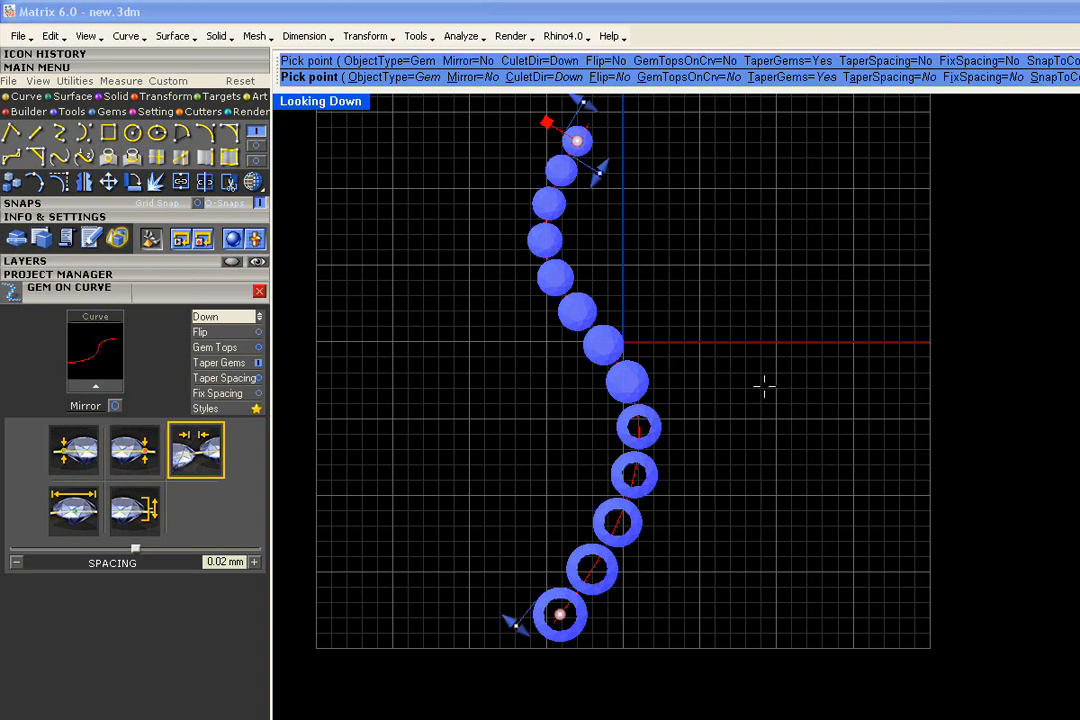
right_click_drag(758, 388, 788, 400)
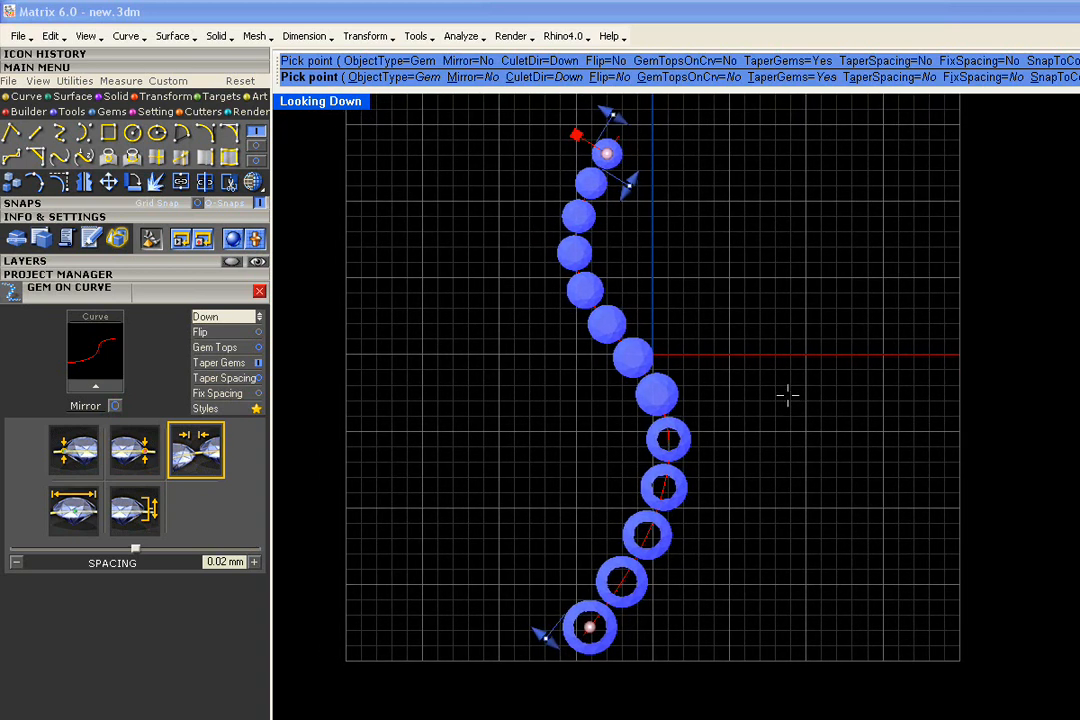
right_click(787, 396)
left_click_drag(940, 128, 446, 600)
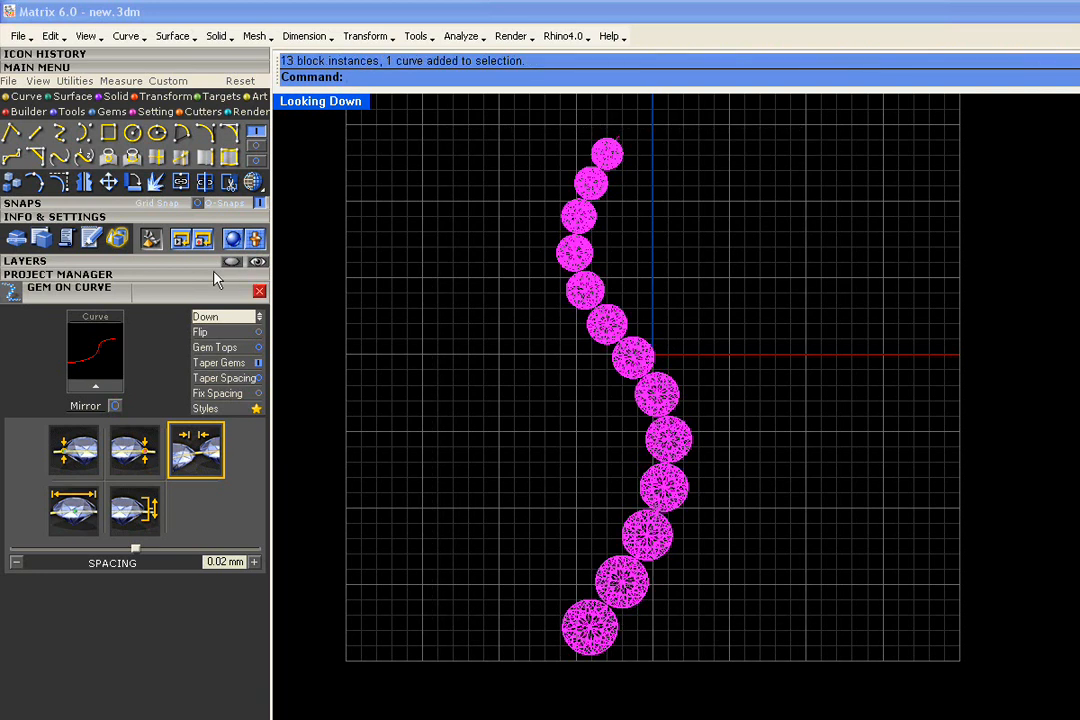
Save the design to Project Manager slot 1 as Default_1.3dm, then reselect the gem row
left_click(216, 278)
left_click(172, 376)
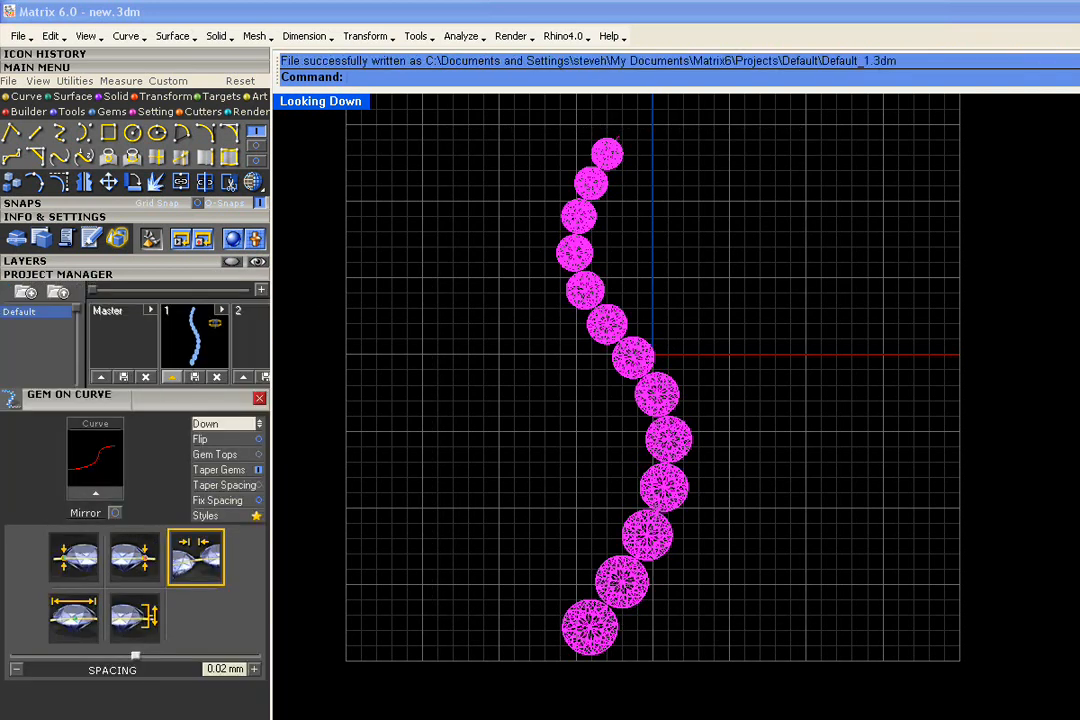
left_click(382, 386)
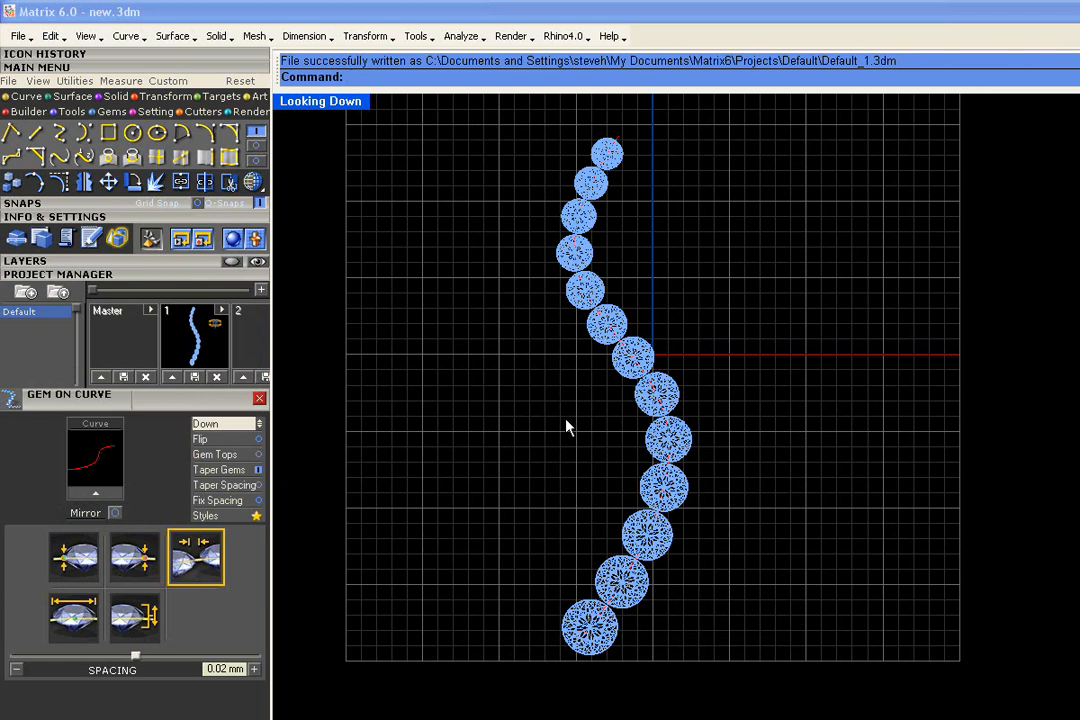
left_click(614, 380)
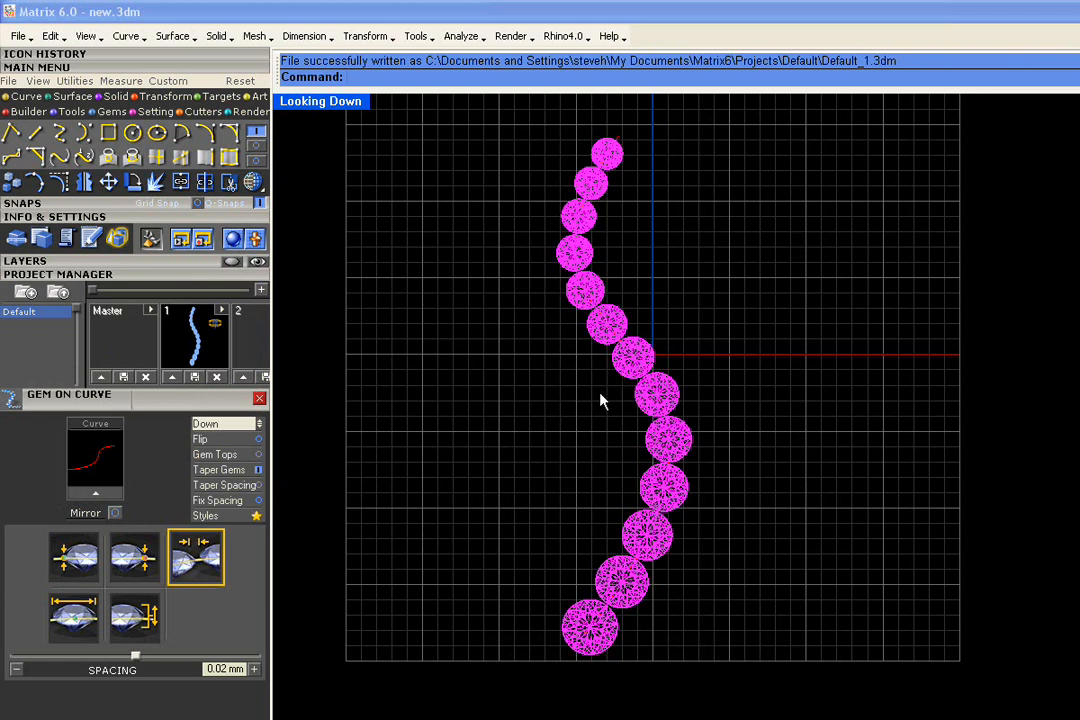
Start the Prong Adder on the selected gem row
right_click(524, 484)
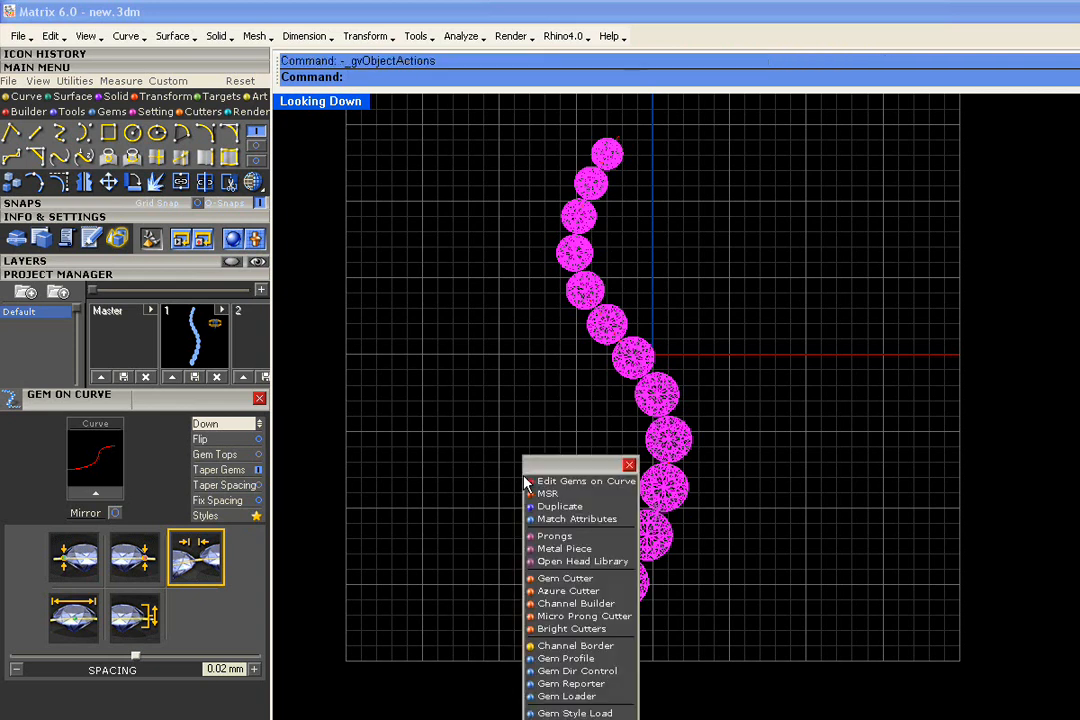
left_click(573, 538)
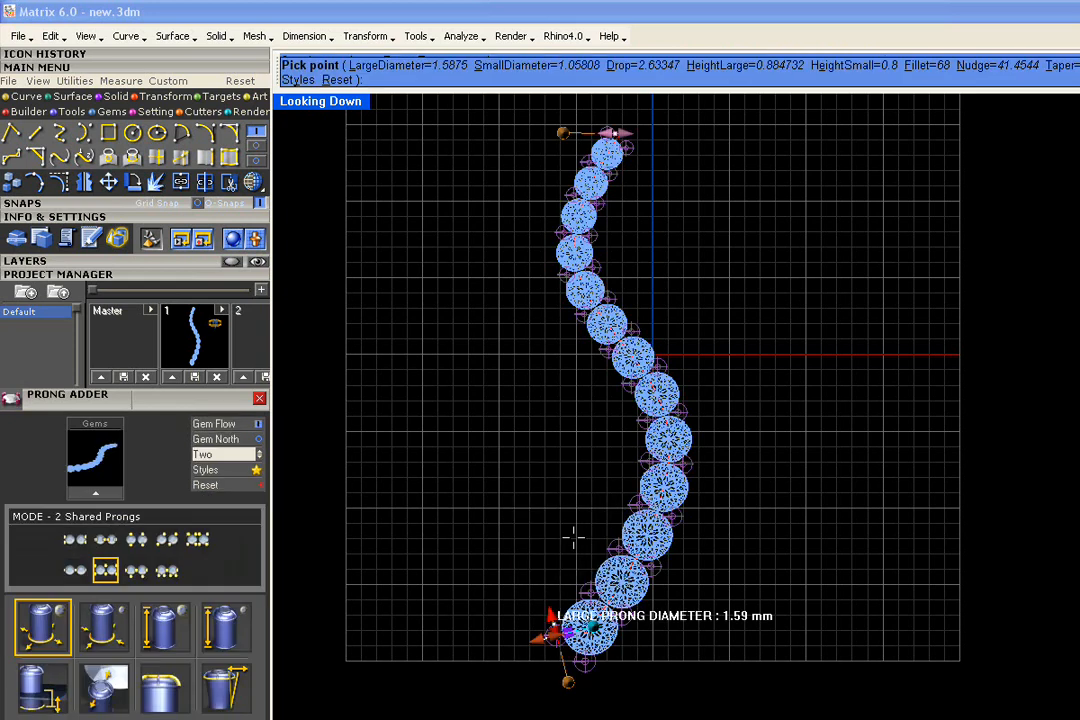
right_click_drag(568, 478, 515, 453)
right_click_drag(537, 364, 539, 374)
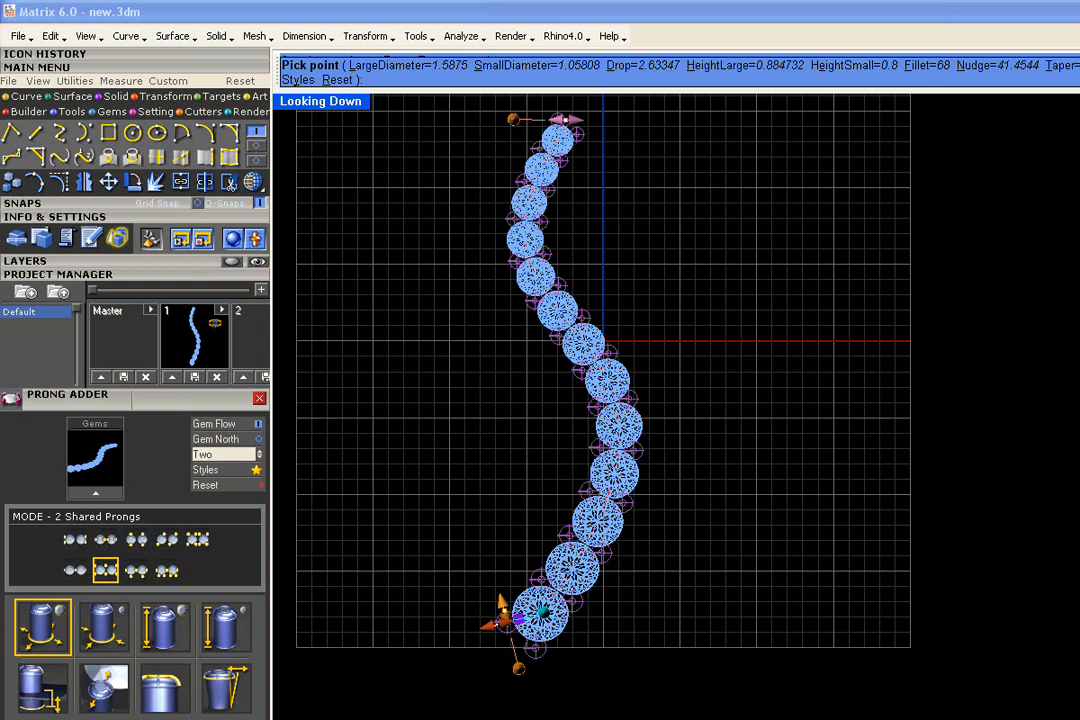
Enlarge the small prong diameter to 1.12 mm and adjust the large prong diameter
mouse_move(562, 120)
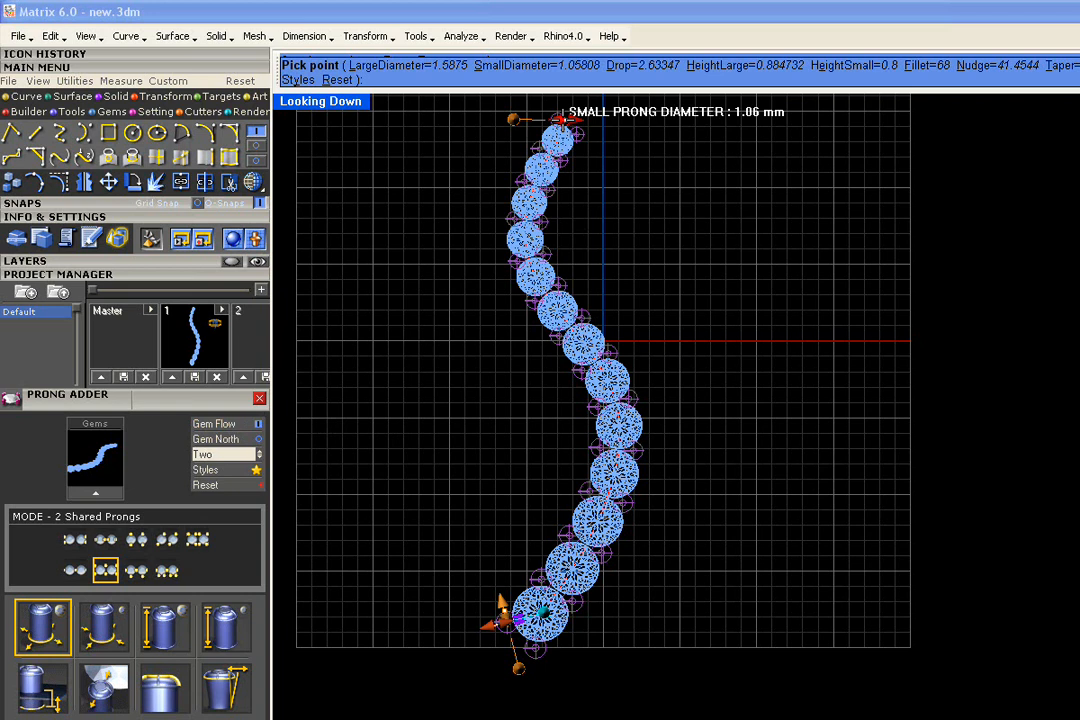
left_click_drag(562, 120, 558, 120)
left_click_drag(501, 603, 500, 602)
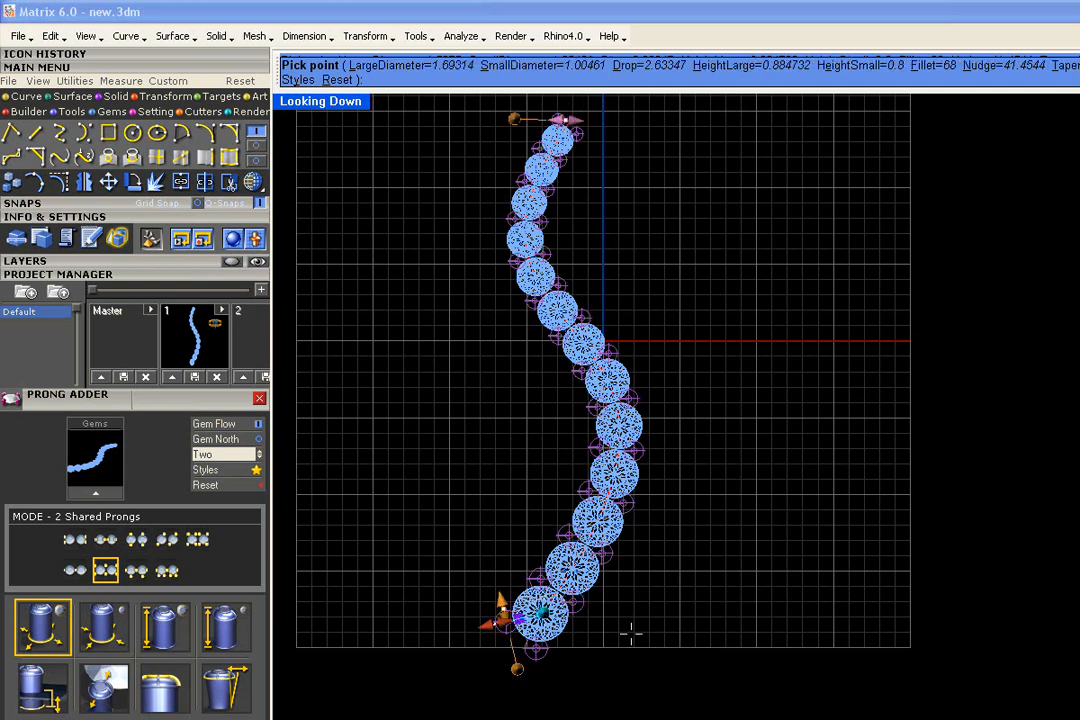
scroll(646, 525, "up", 5)
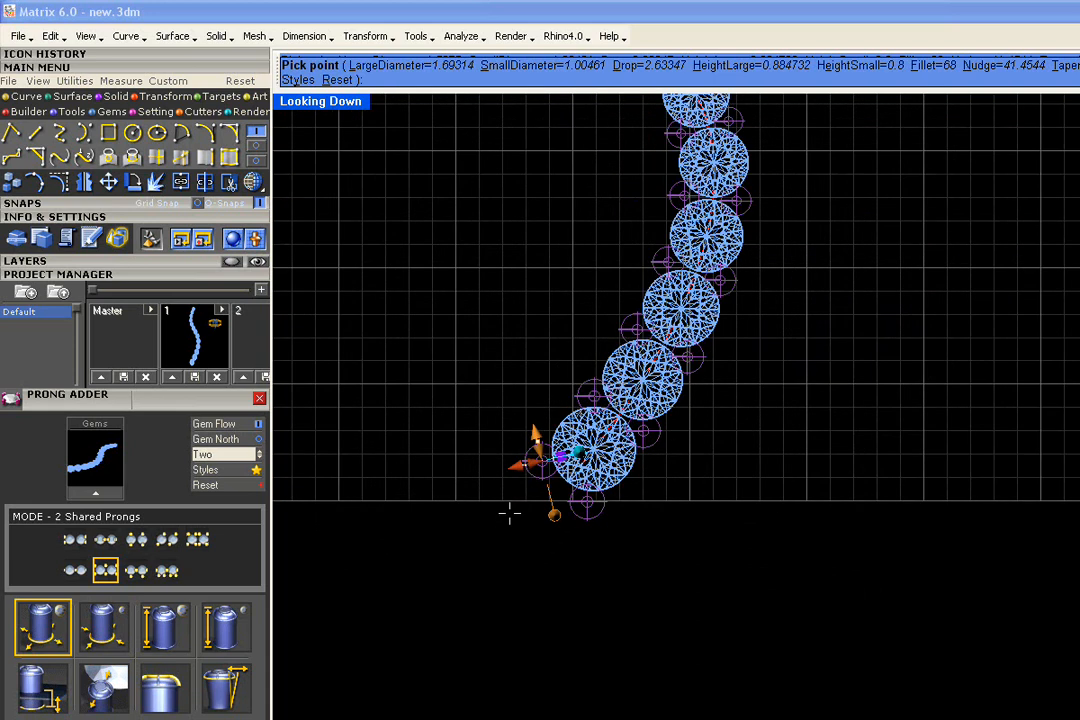
Slide the shared prongs along the gems, reducing the nudge to about 30%
right_click_drag(503, 518, 450, 559)
mouse_move(484, 480)
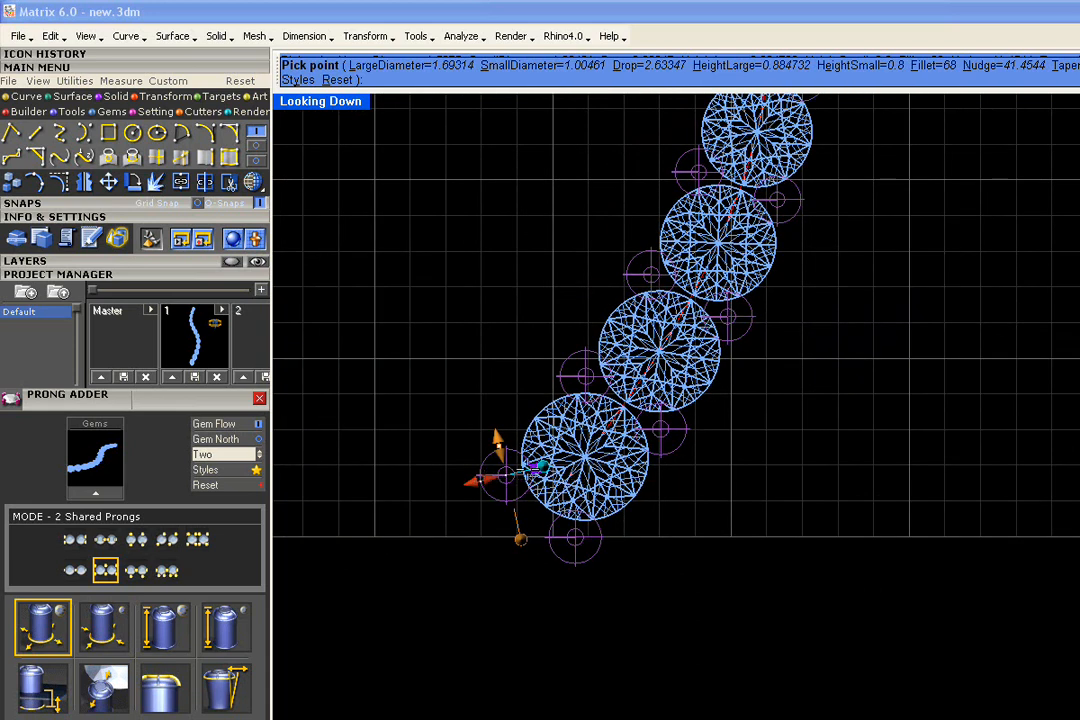
mouse_move(534, 469)
mouse_move(534, 469)
left_mouse_down()
mouse_move(520, 462)
mouse_move(530, 474)
left_mouse_up()
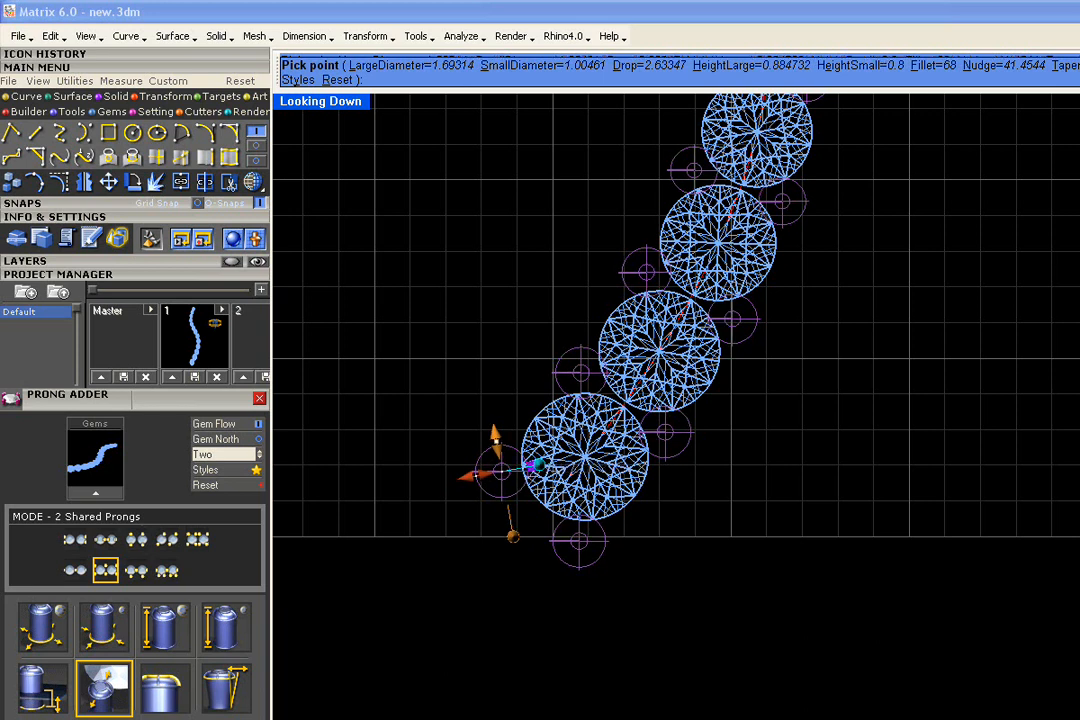
scroll(598, 513, "down", 4)
scroll(613, 510, "down", 3)
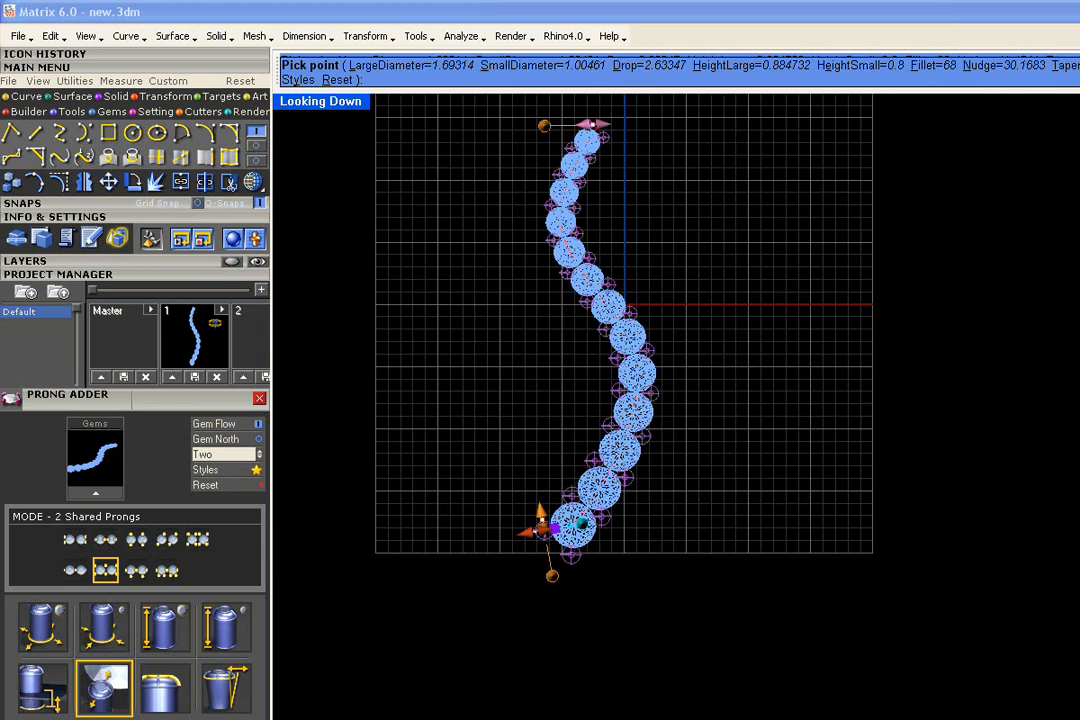
Return to the four-view layout and frame the prong row in Perspective
double_click(313, 104)
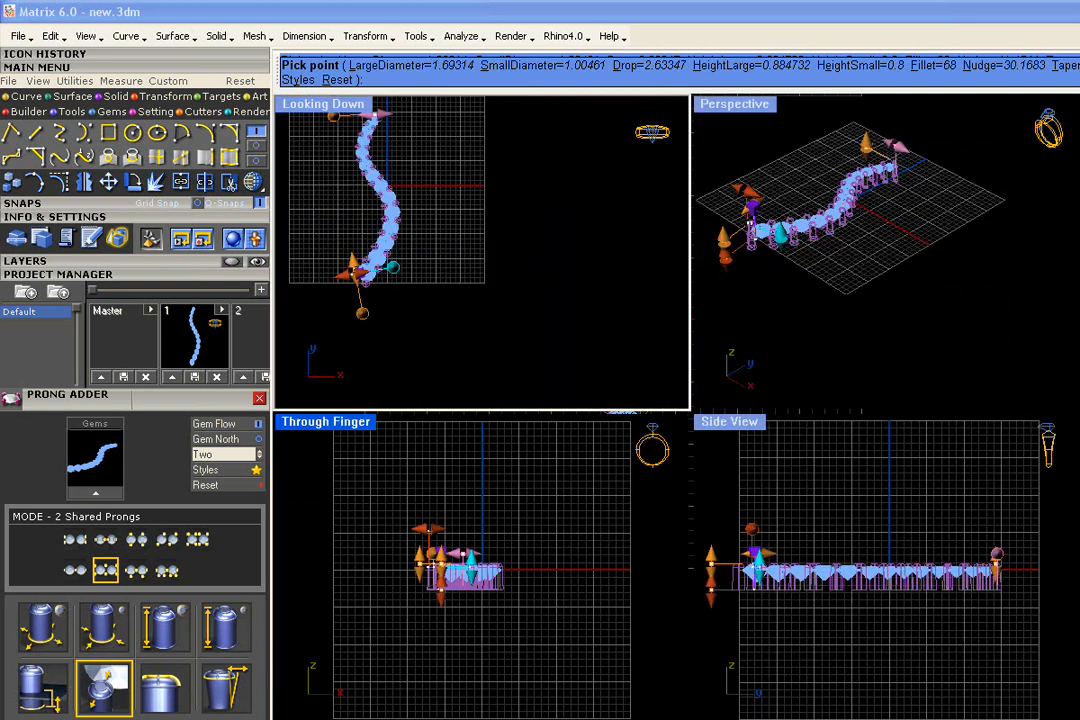
scroll(482, 474, "up", 5)
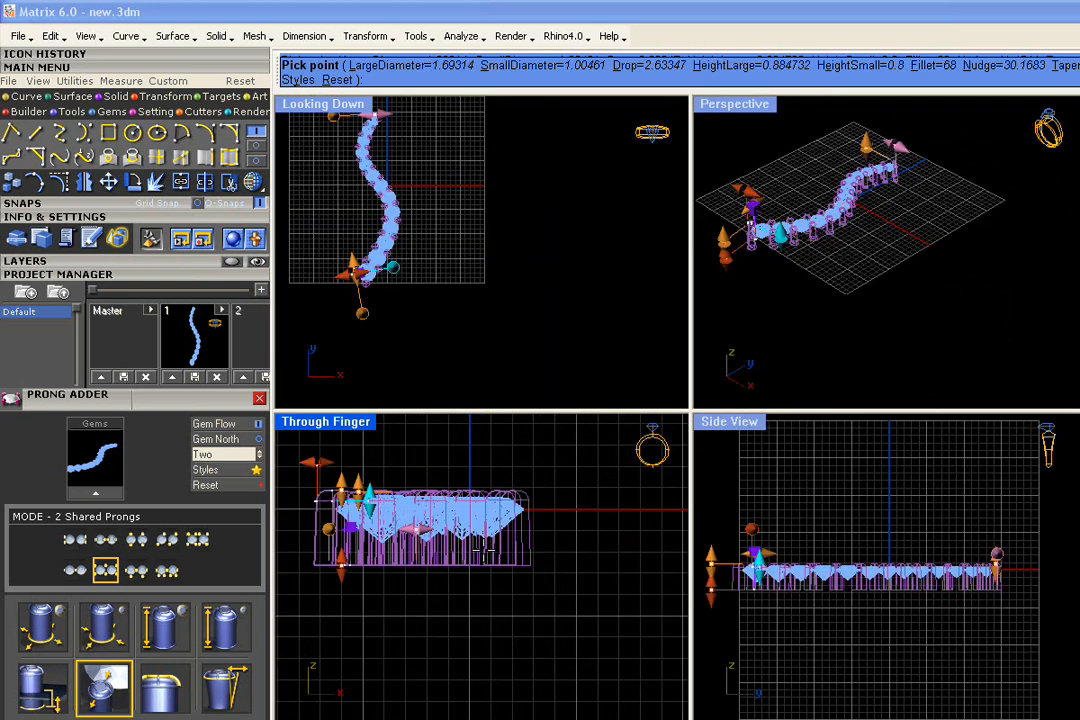
right_click_drag(531, 548, 598, 548)
right_click_drag(471, 508, 473, 540)
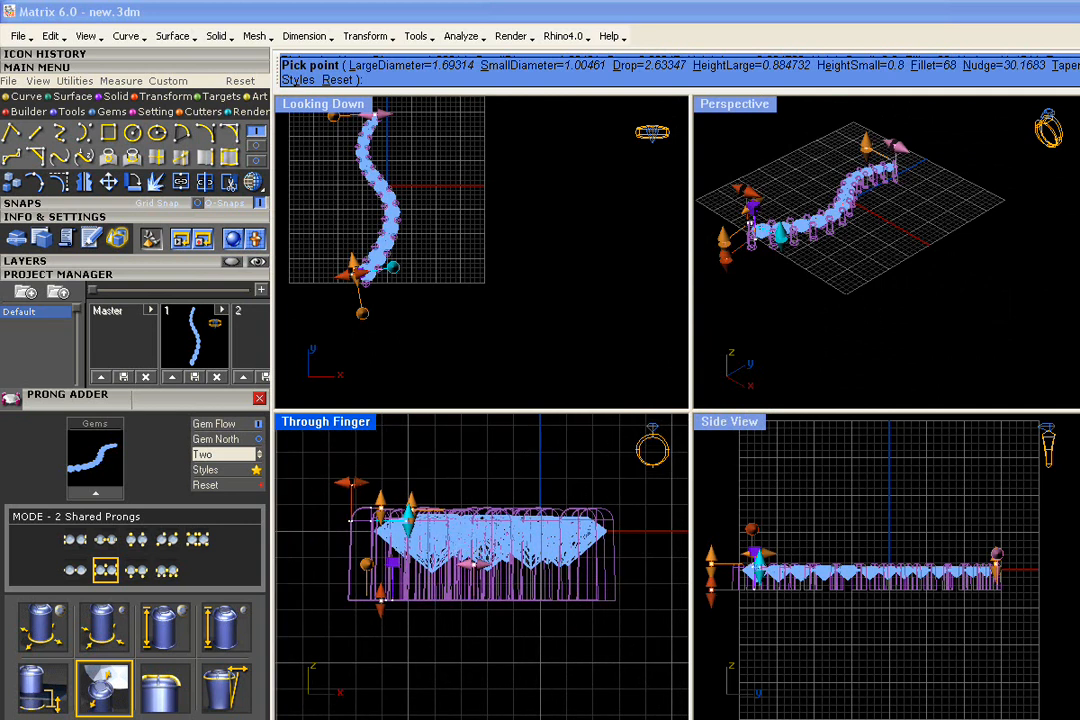
right_click_drag(846, 290, 753, 254)
right_click_drag(893, 207, 964, 274, "shift")
scroll(855, 262, "up", 6)
scroll(855, 262, "up", 3)
scroll(890, 304, "up", 1)
scroll(892, 308, "down", 1)
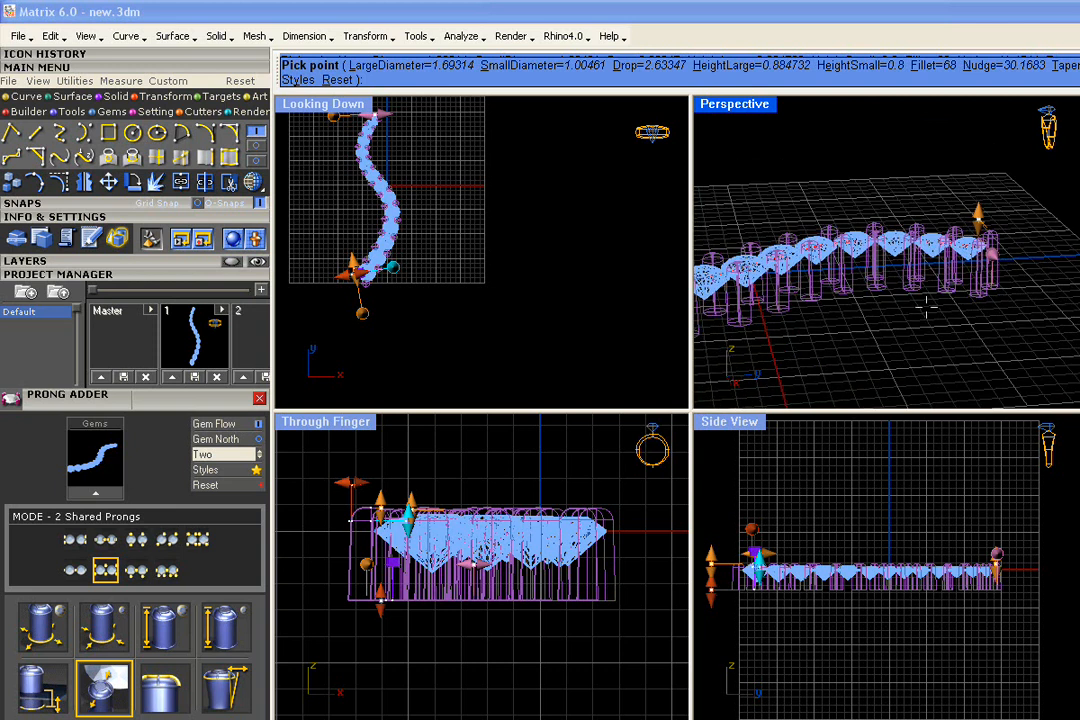
scroll(887, 309, "up", 3)
Lower the shared prongs' drop to 3.00 mm
right_click_drag(805, 300, 890, 306, "shift")
scroll(873, 299, "up", 3)
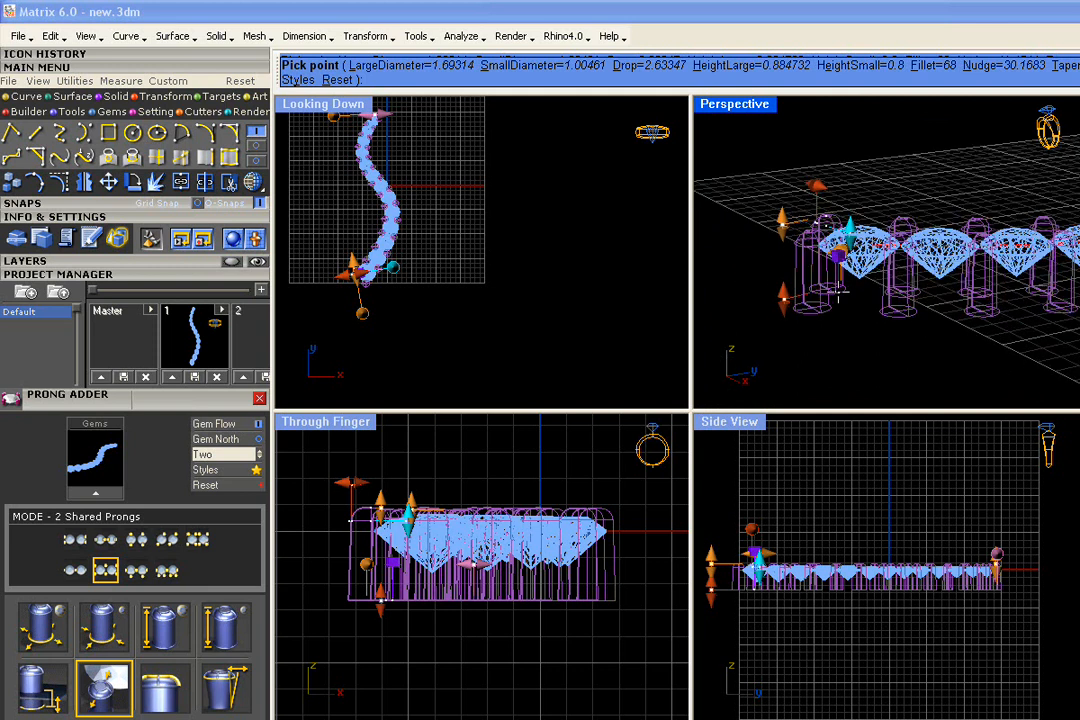
mouse_move(778, 297)
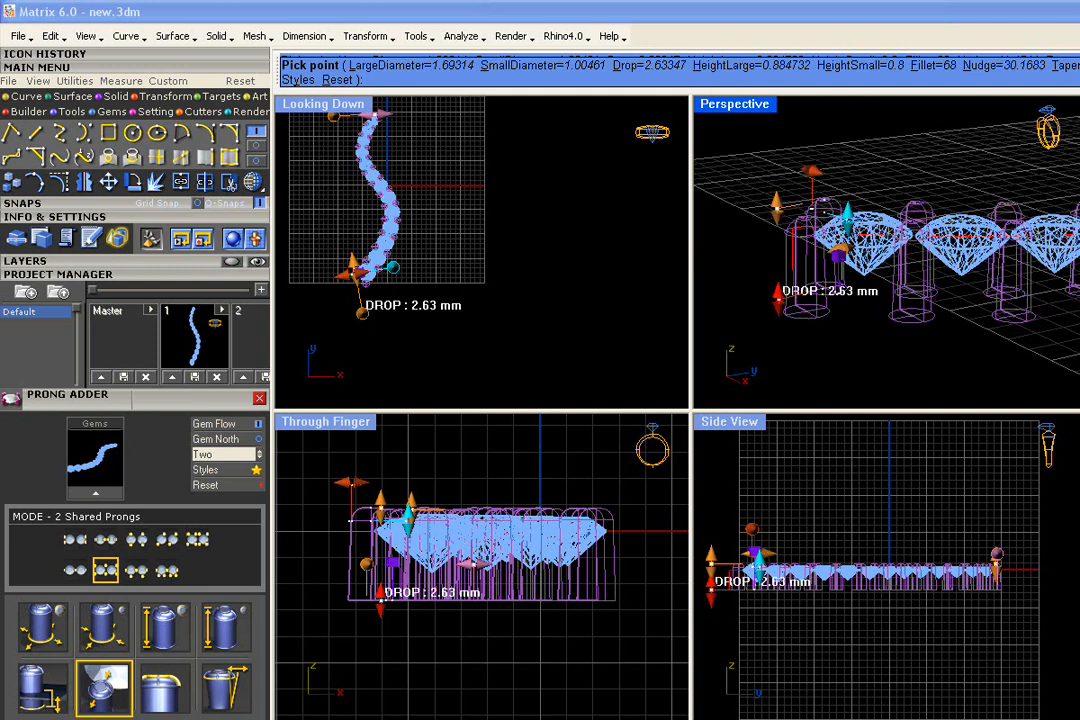
left_click_drag(778, 297, 778, 308)
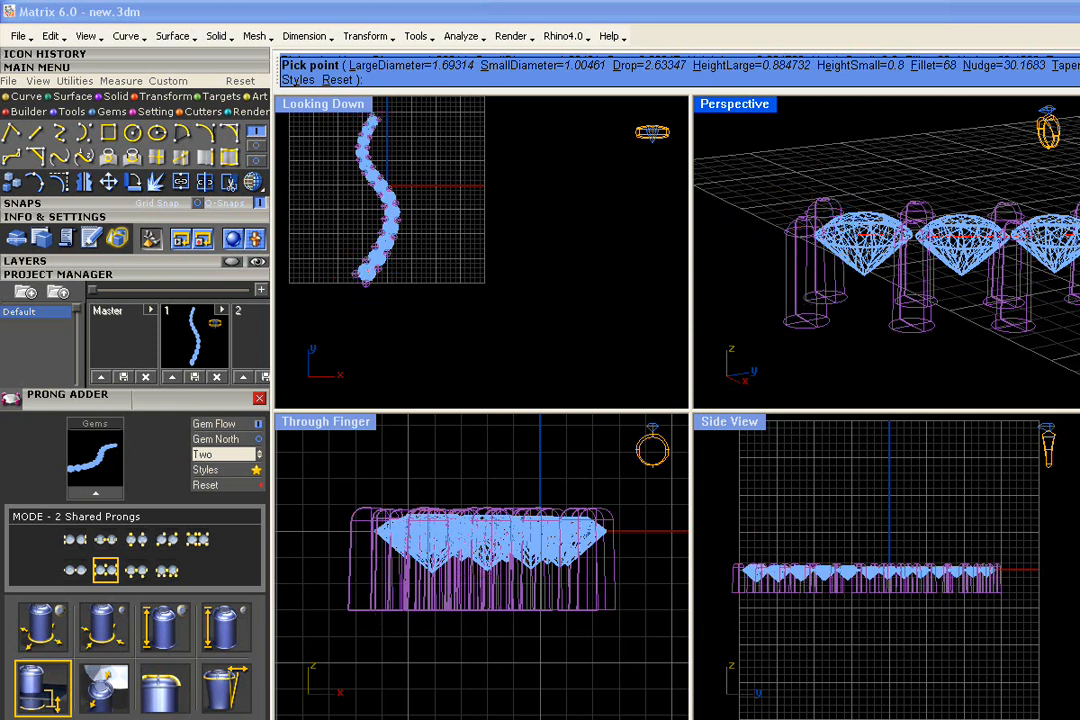
scroll(797, 303, "down", 6)
right_click_drag(935, 293, 823, 303)
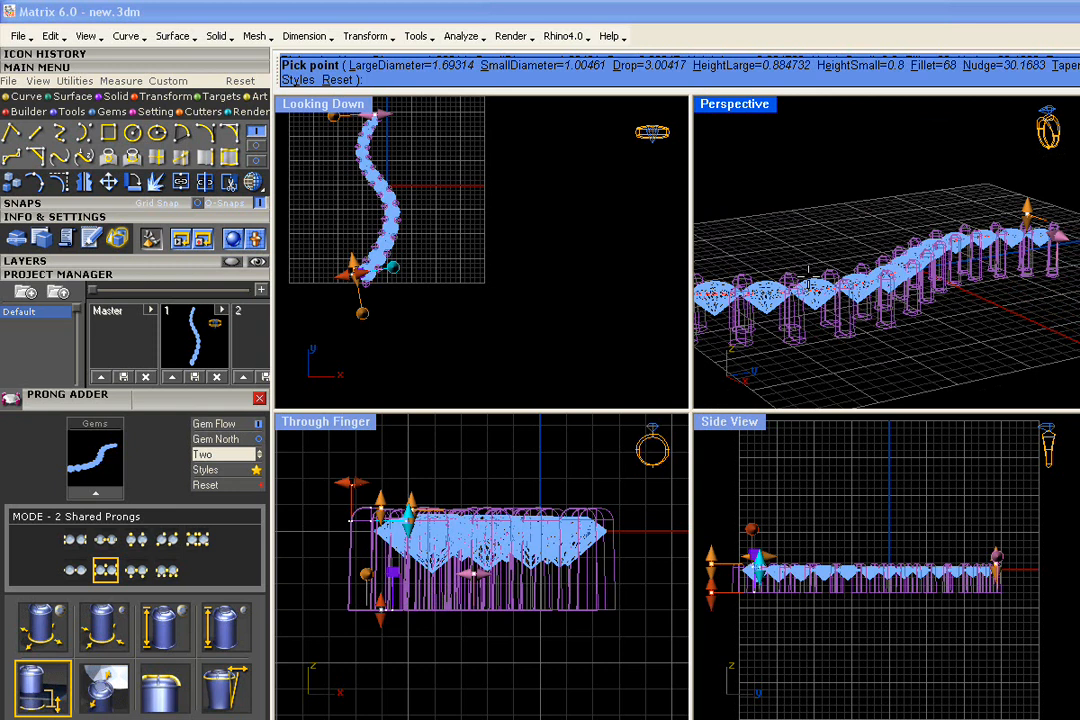
Commit the prongs and select all the gems, prongs and curve
key("Return")
right_click_drag(462, 158, 528, 200)
left_click_drag(555, 125, 355, 326)
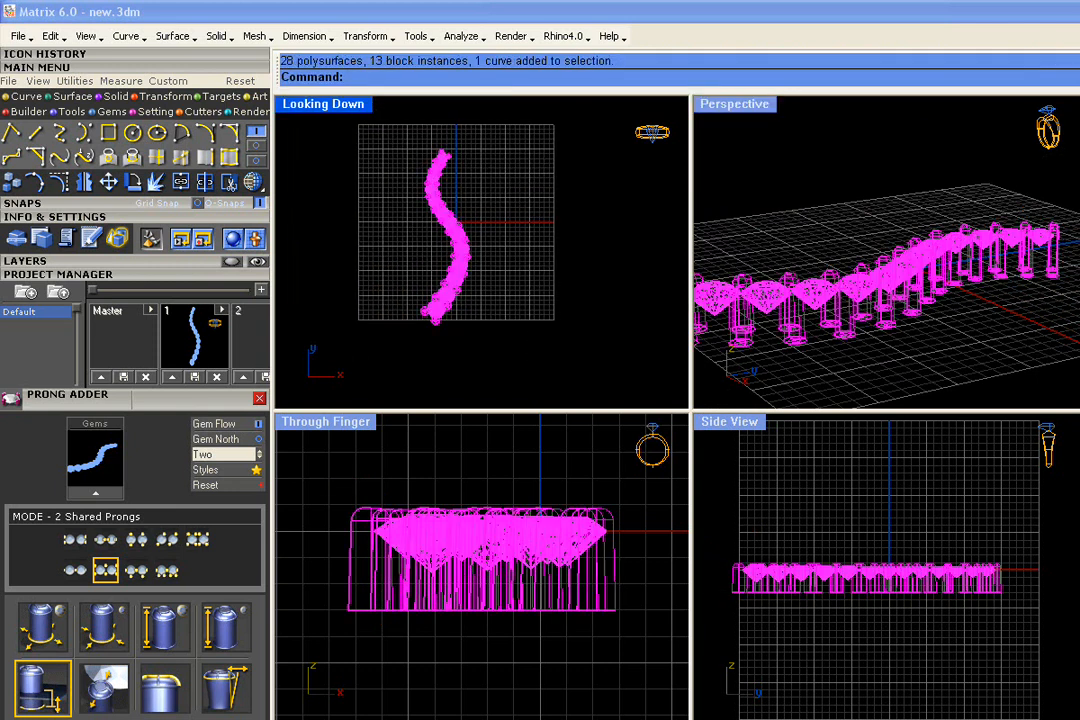
Save the pronged row to Project Manager slot 2, deselect, and show the Utilities tools
left_click(244, 378)
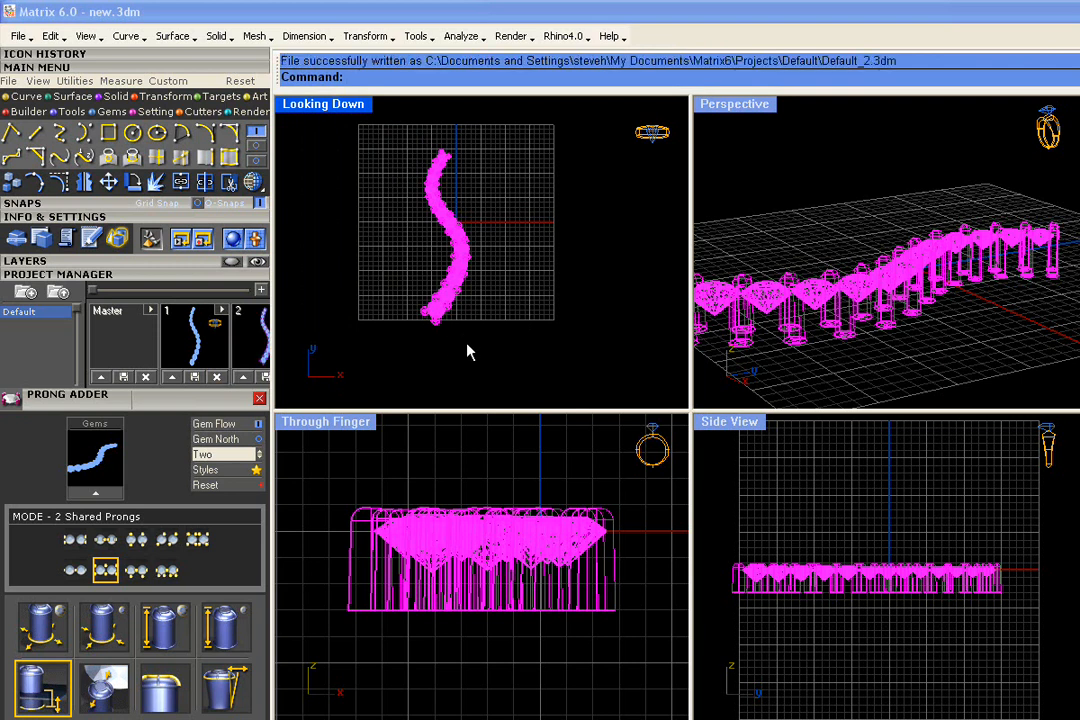
key("Escape")
right_click_drag(853, 265, 920, 300)
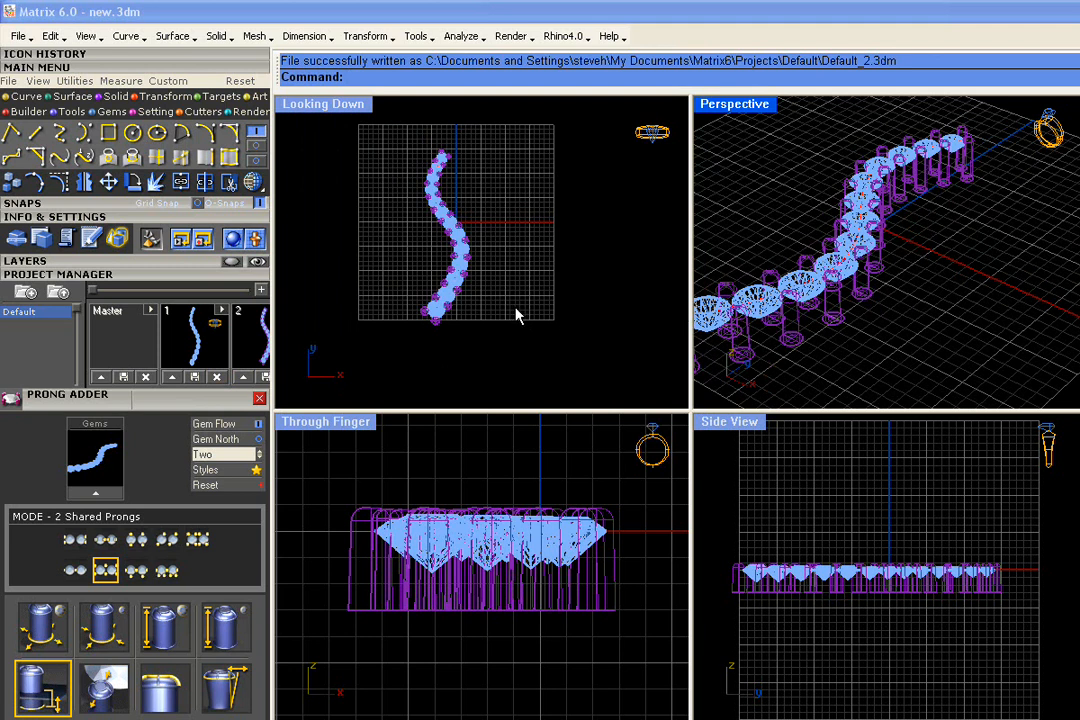
scroll(487, 239, "up", 6)
right_click_drag(459, 188, 542, 337)
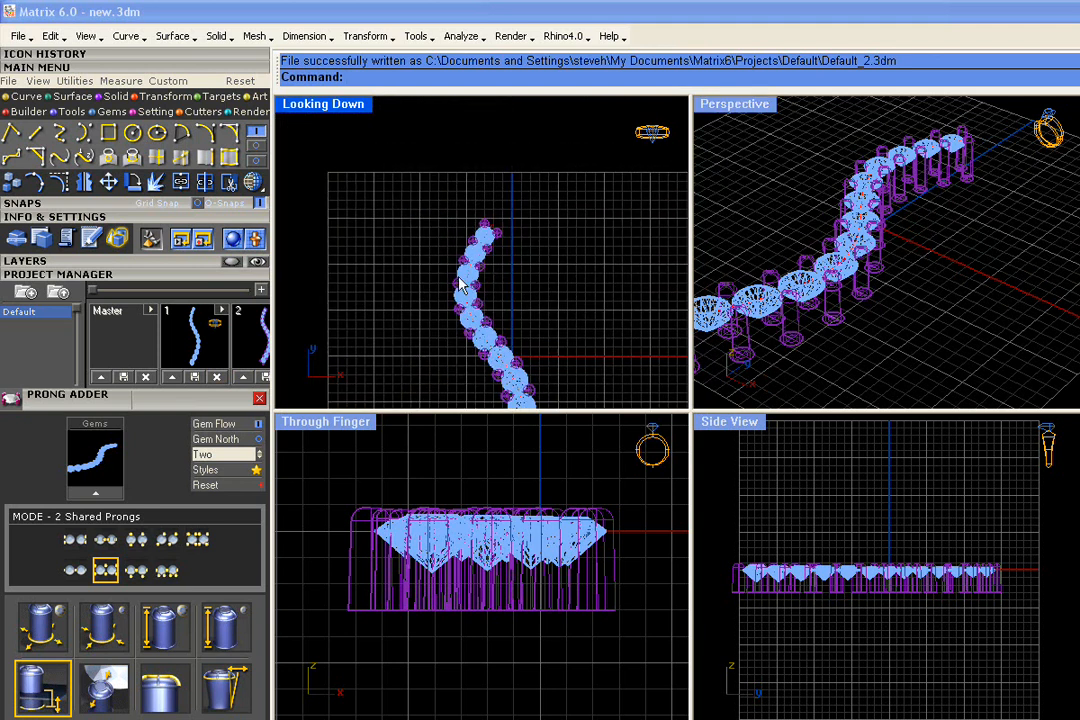
left_click(78, 81)
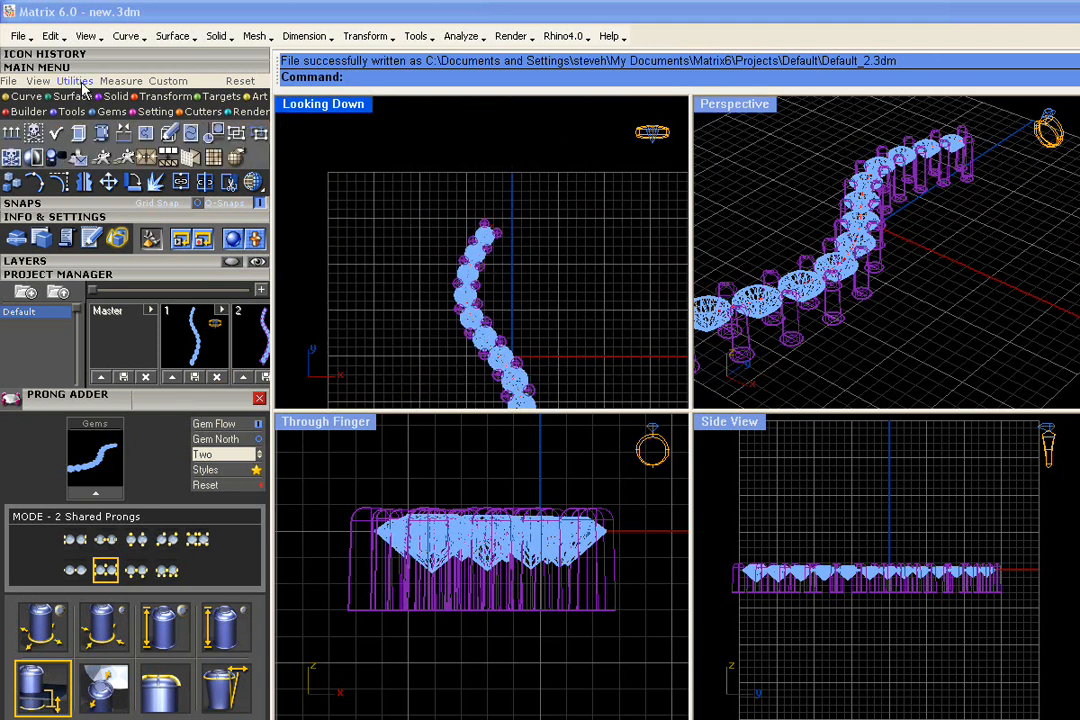
Ungroup the gem row using the 'group' selection option, then pick the top end gem alone
left_click(259, 134)
scroll(504, 284, "up", 3)
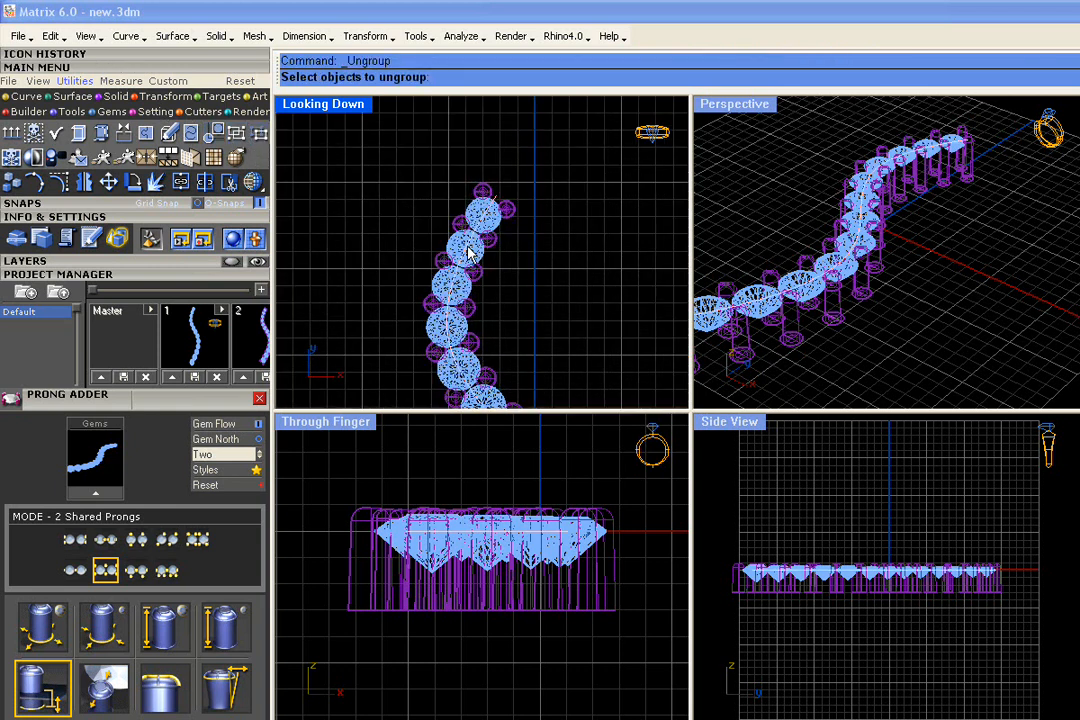
left_click(500, 277)
left_click(527, 313)
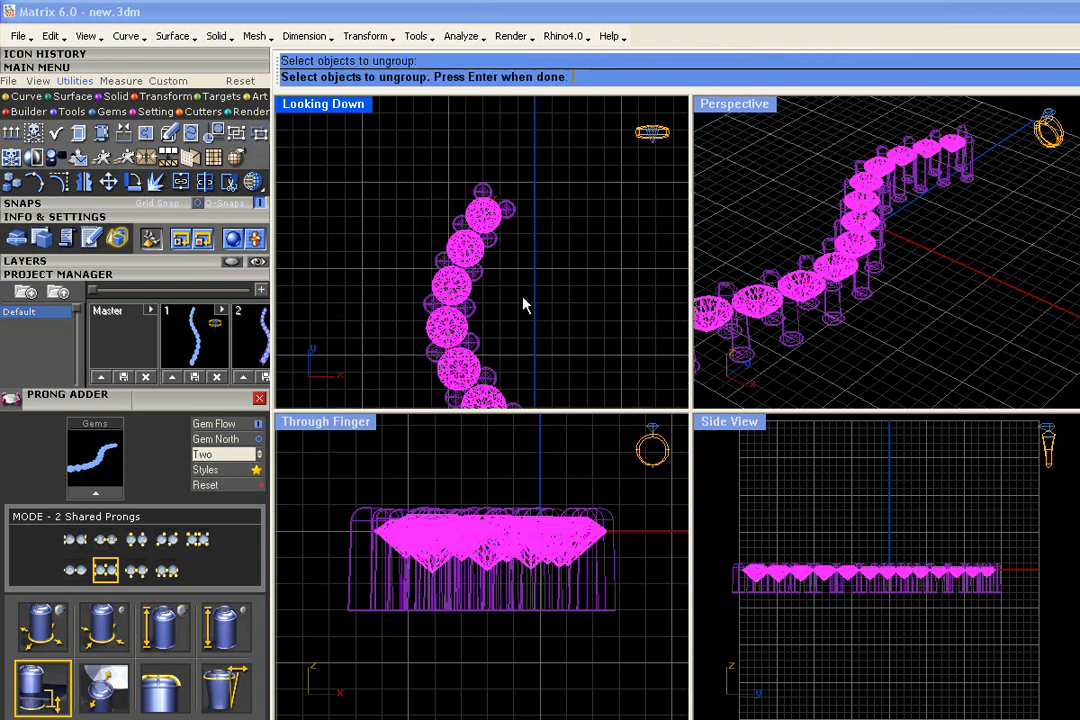
key("Return")
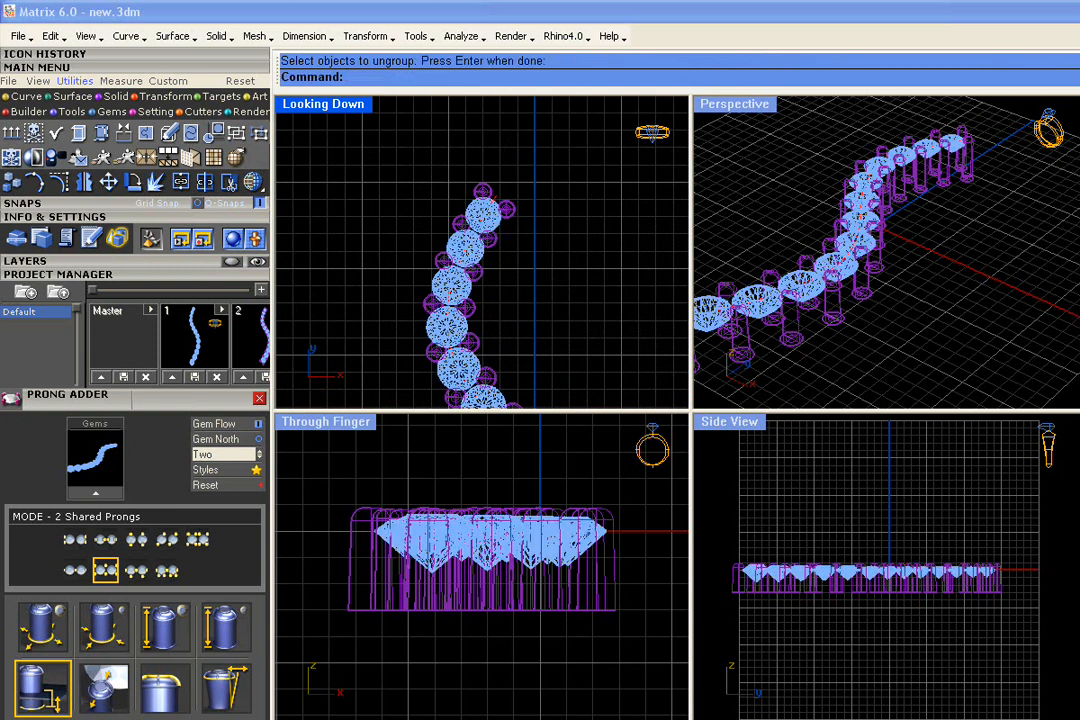
scroll(498, 222, "up", 5)
left_click(498, 222)
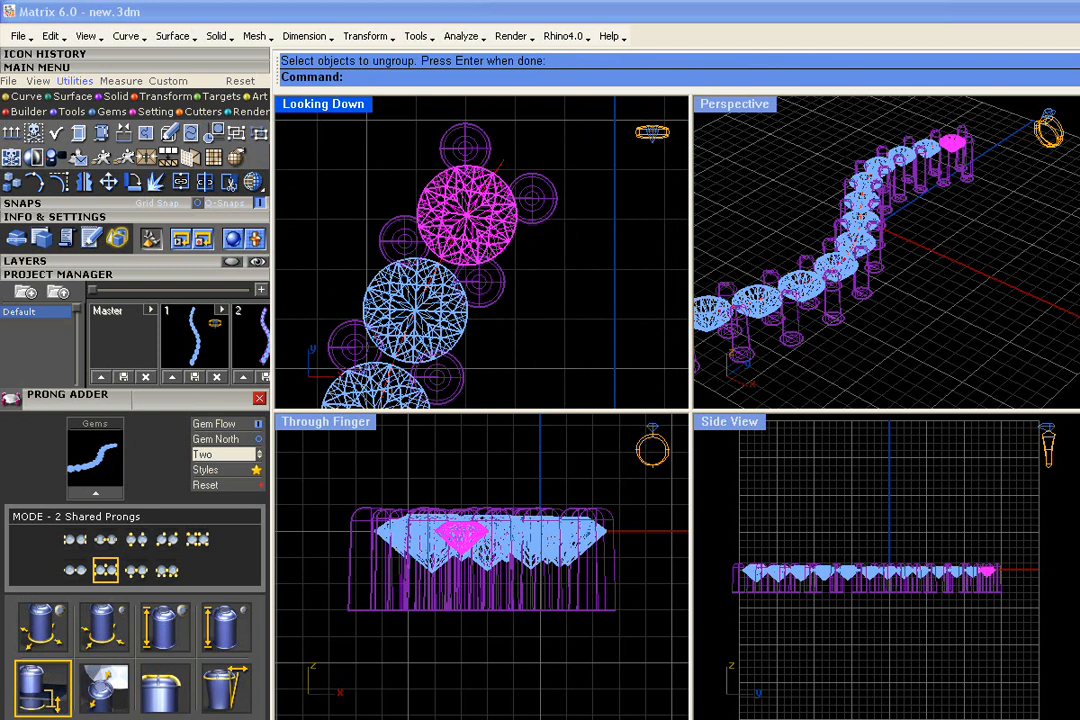
left_click(158, 112)
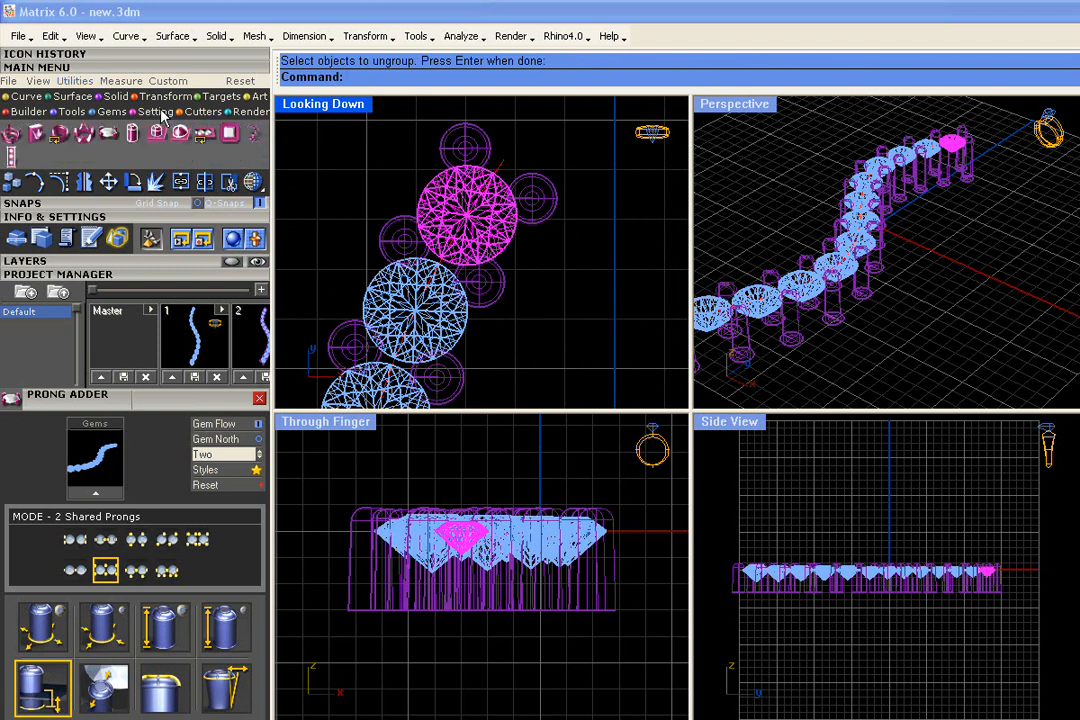
Start Bezel Builder on the selected top end gem
left_click(60, 135)
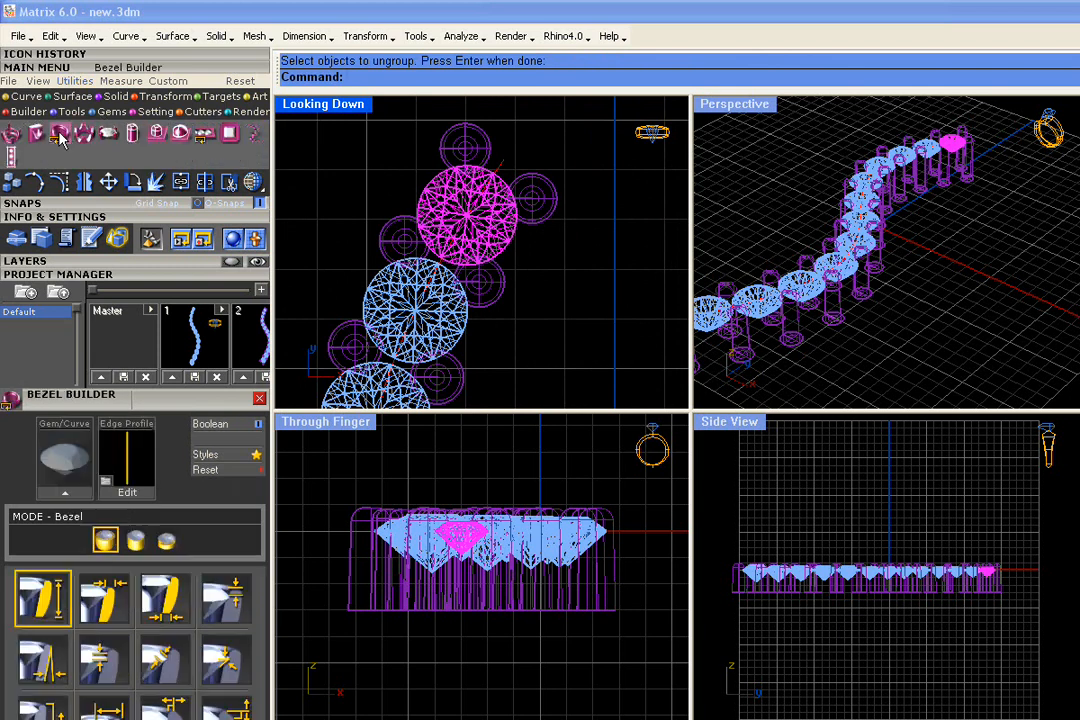
left_click(100, 275)
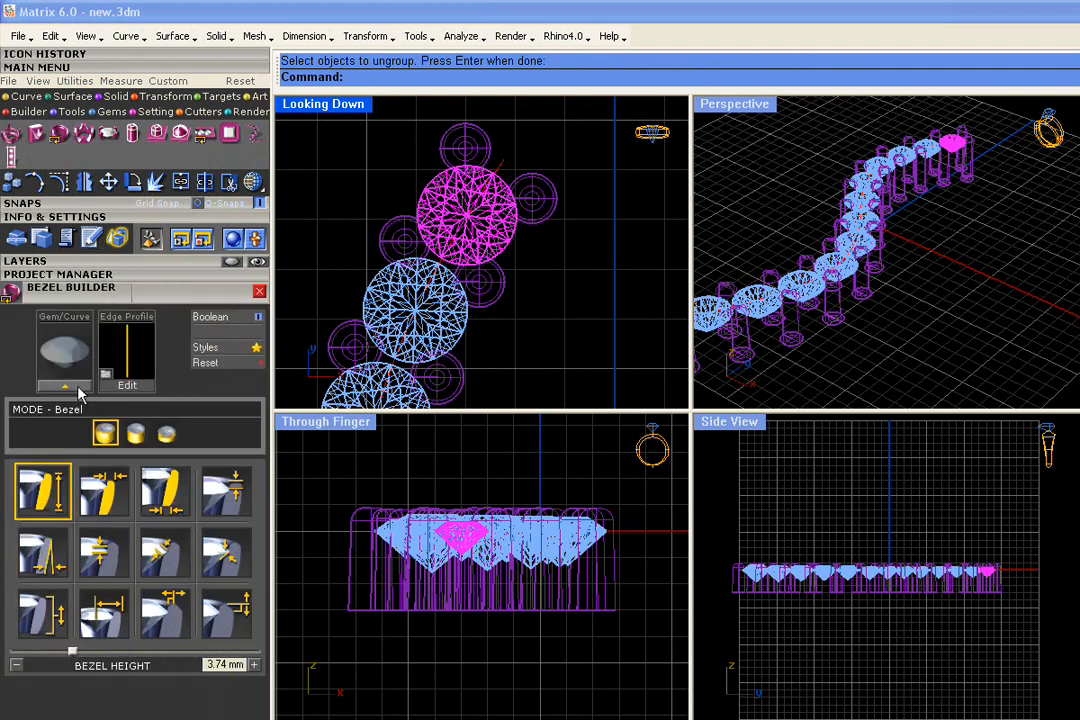
left_click(65, 386)
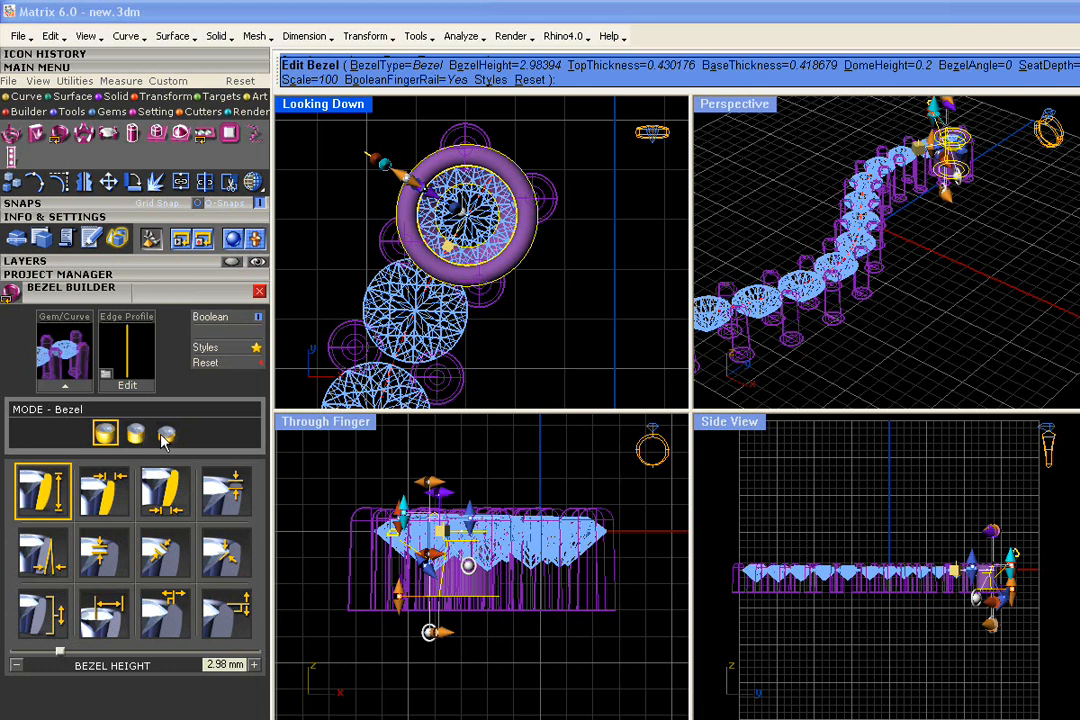
Give the bezel wall a slight inward angle and raise its height to 3.64 mm
right_click_drag(745, 250, 930, 305)
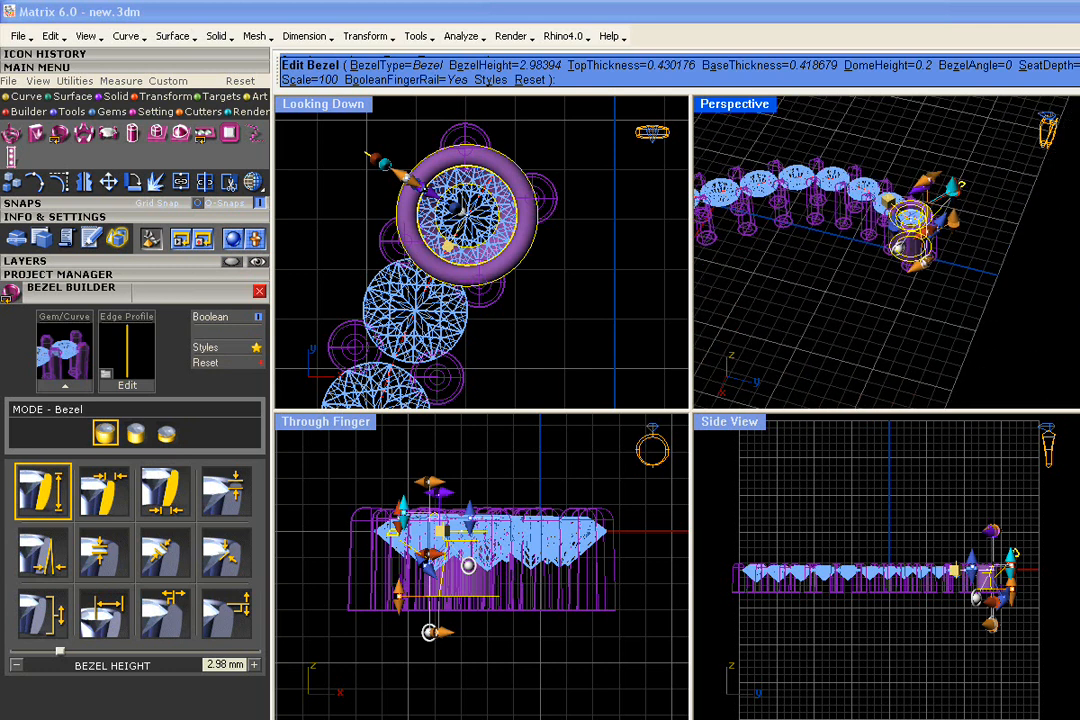
right_click_drag(908, 208, 857, 239, "shift")
scroll(857, 239, "up", 7)
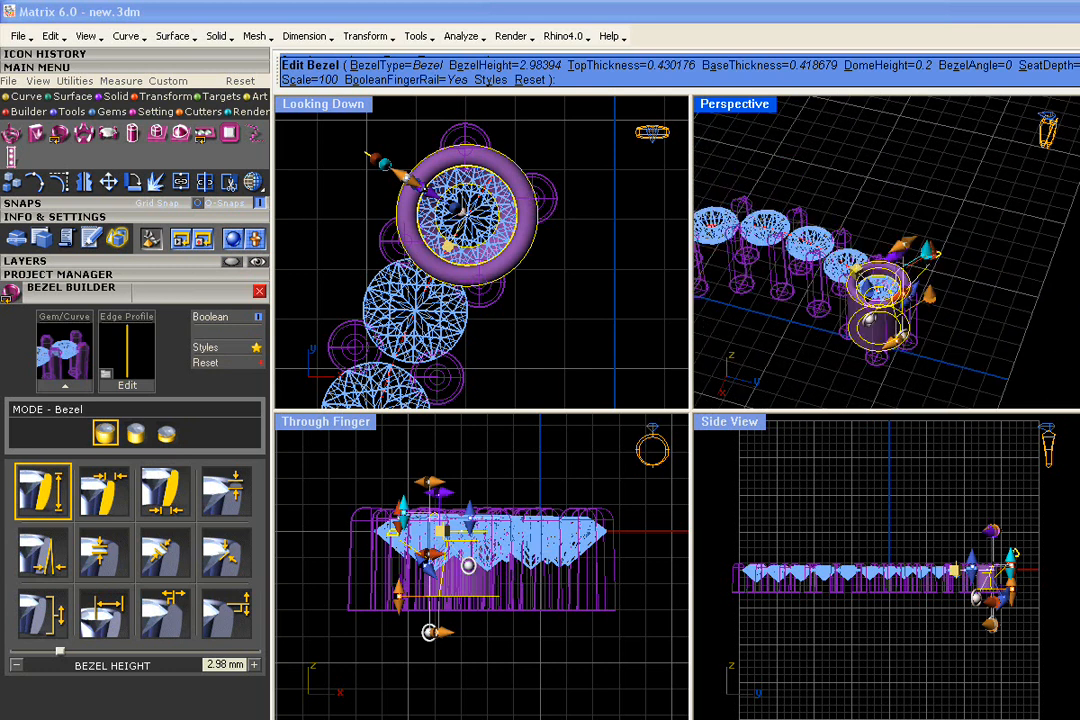
scroll(857, 239, "up", 5)
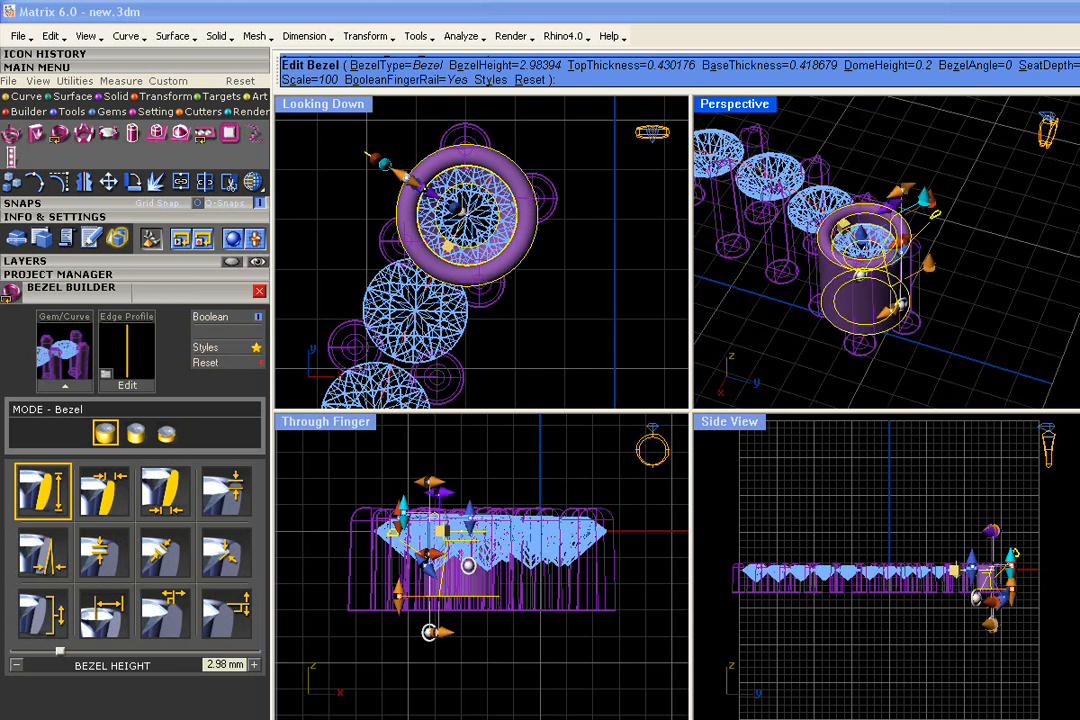
mouse_move(899, 303)
left_mouse_down()
mouse_move(893, 240)
mouse_move(892, 306)
left_mouse_up()
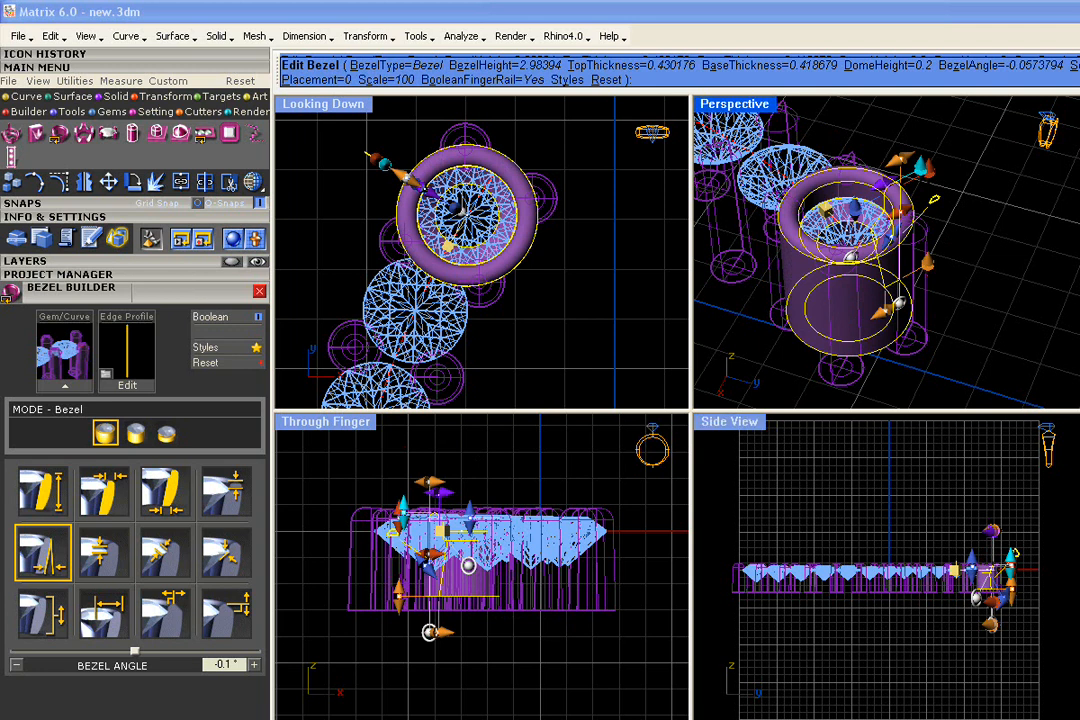
left_click_drag(925, 262, 928, 289)
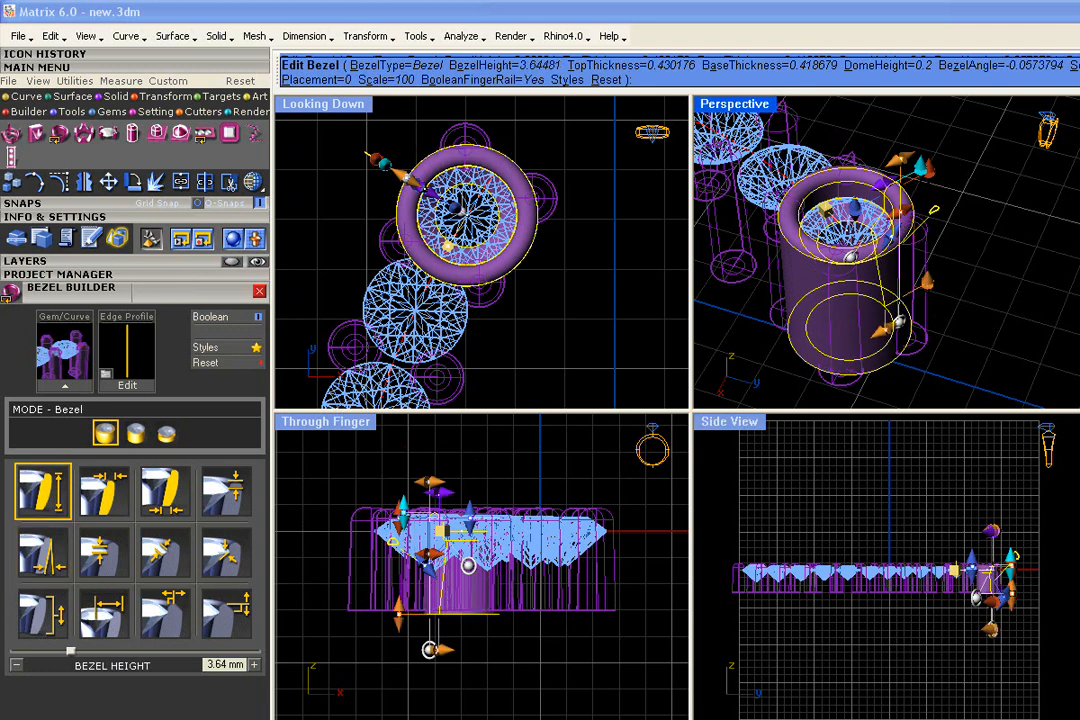
Turn the bezel into an under-bezel and lower its placement to about -0.56 mm
left_click(135, 433)
right_click_drag(846, 247, 885, 265)
scroll(914, 320, "up", 4)
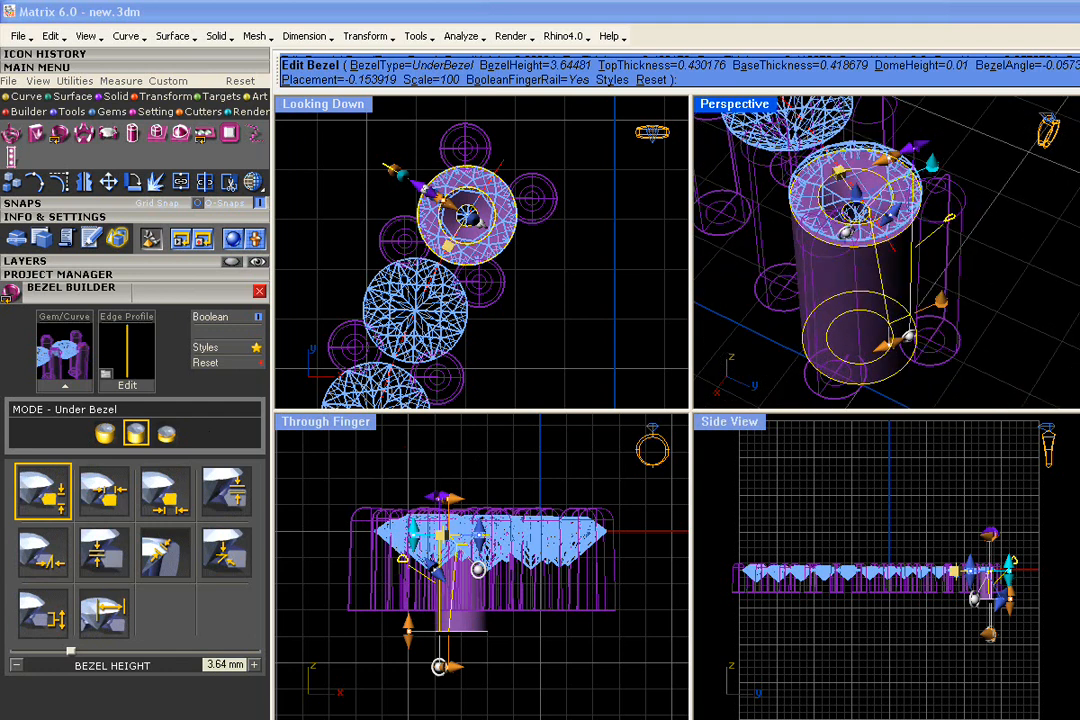
mouse_move(447, 244)
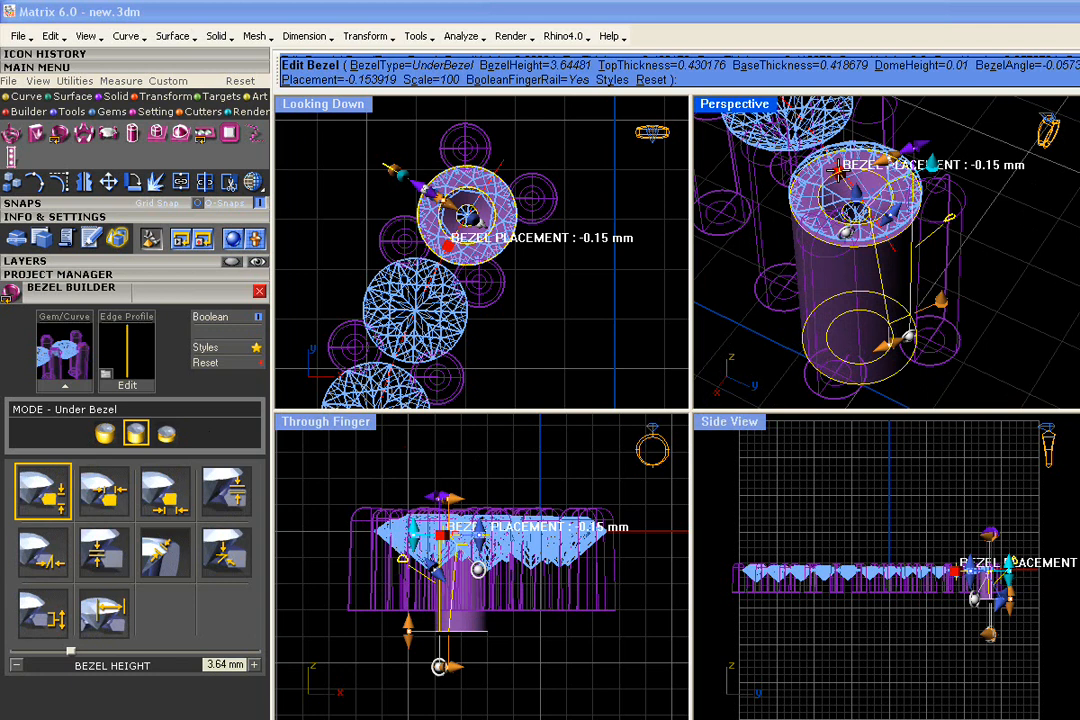
left_click_drag(838, 171, 838, 181)
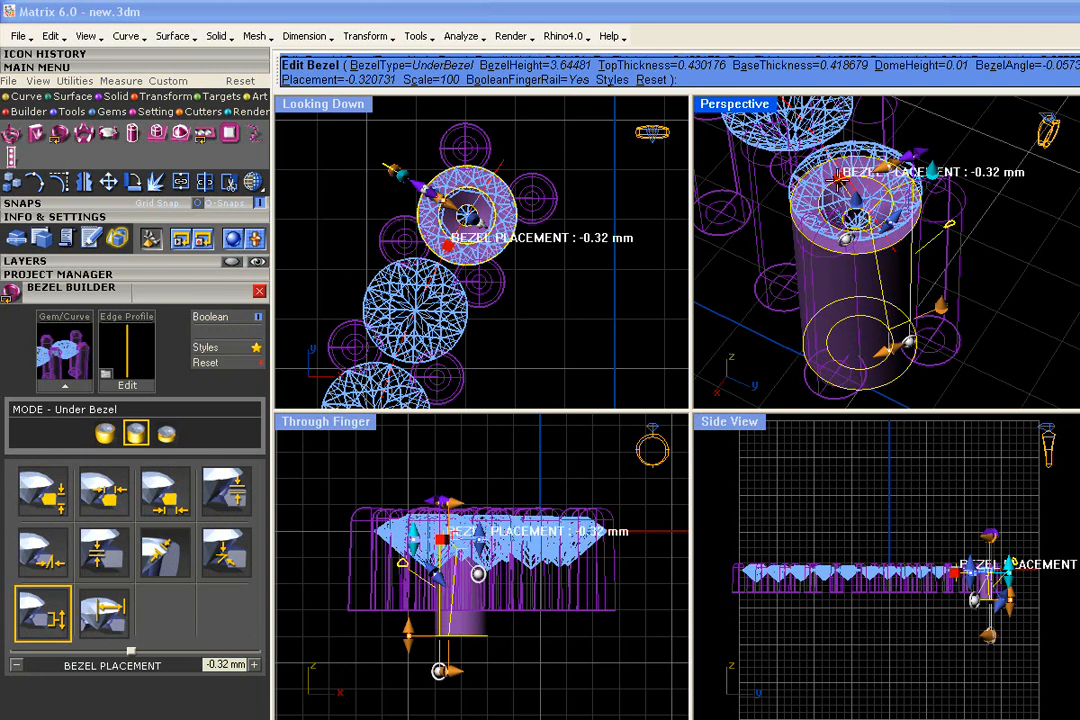
left_click_drag(838, 178, 838, 186)
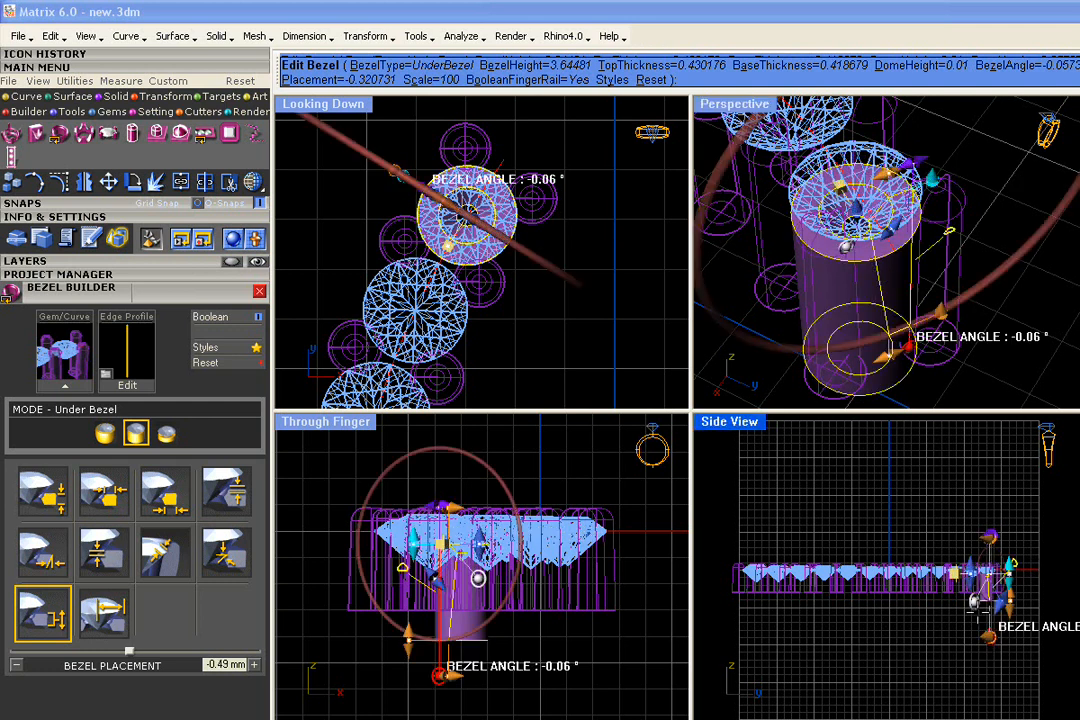
Raise the under-bezel placement back to -0.19 mm and set the seat angle to 40.9°
scroll(988, 592, "up", 15)
scroll(1036, 594, "up", 2)
left_click_drag(931, 473, 929, 457)
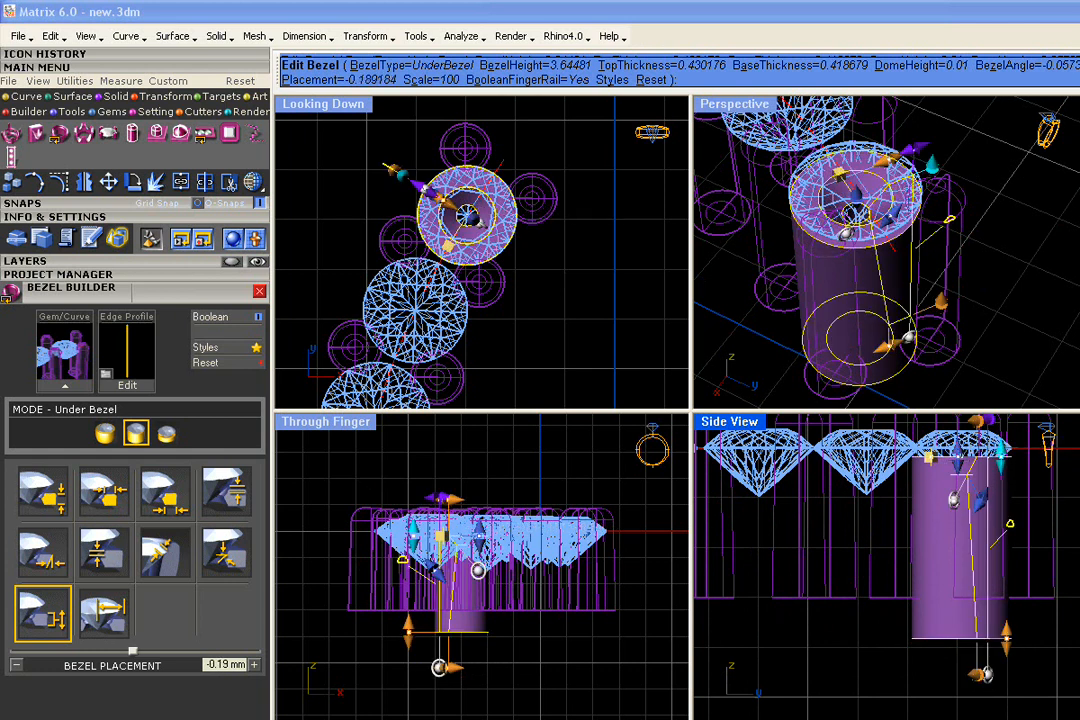
left_click_drag(954, 502, 955, 504)
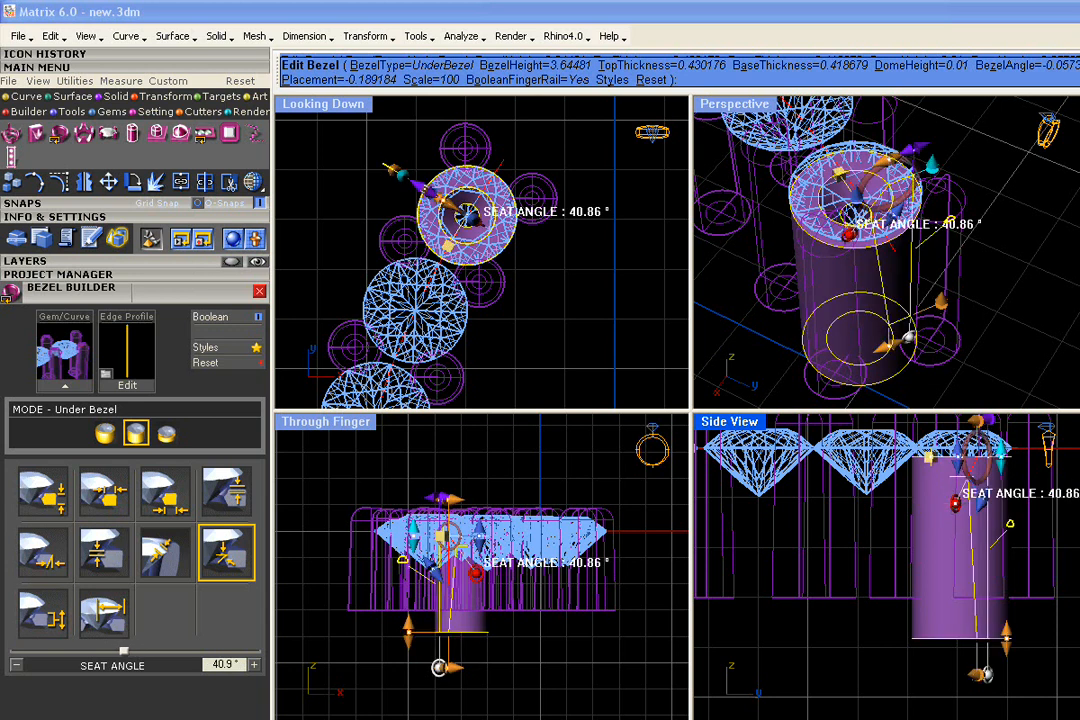
right_click_drag(908, 350, 886, 315, "shift")
mouse_move(1011, 641)
right_mouse_down()
mouse_move(1005, 597)
mouse_move(1004, 623)
right_mouse_up()
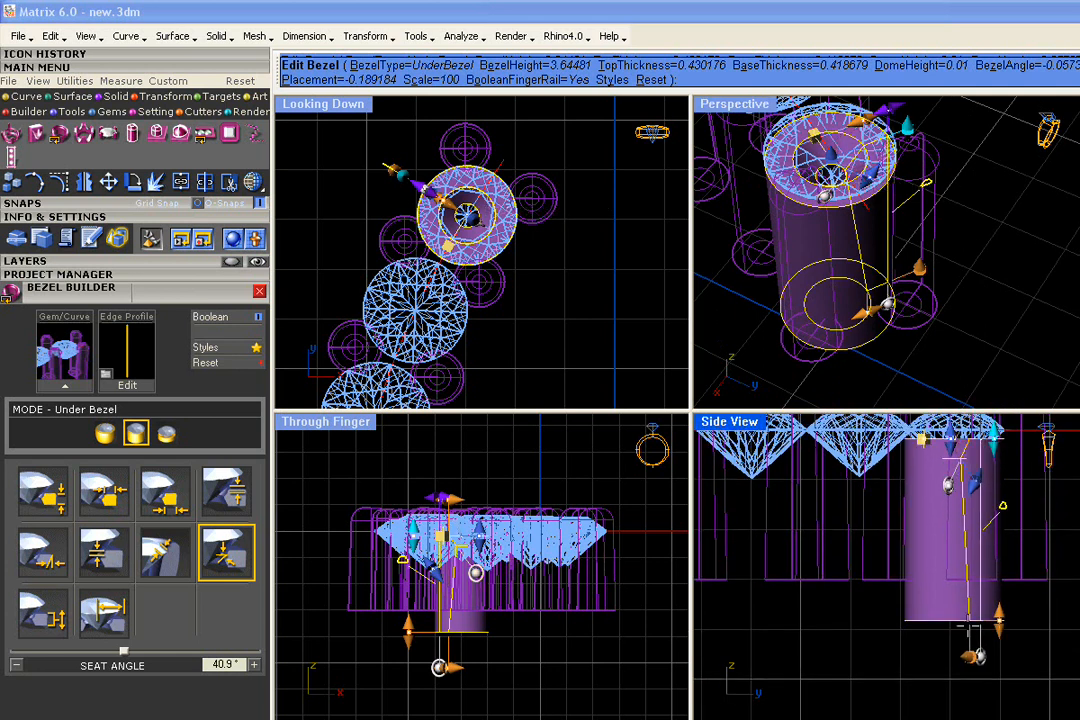
scroll(930, 600, "down", 4)
scroll(810, 294, "down", 3)
right_click_drag(810, 295, 972, 372, "shift")
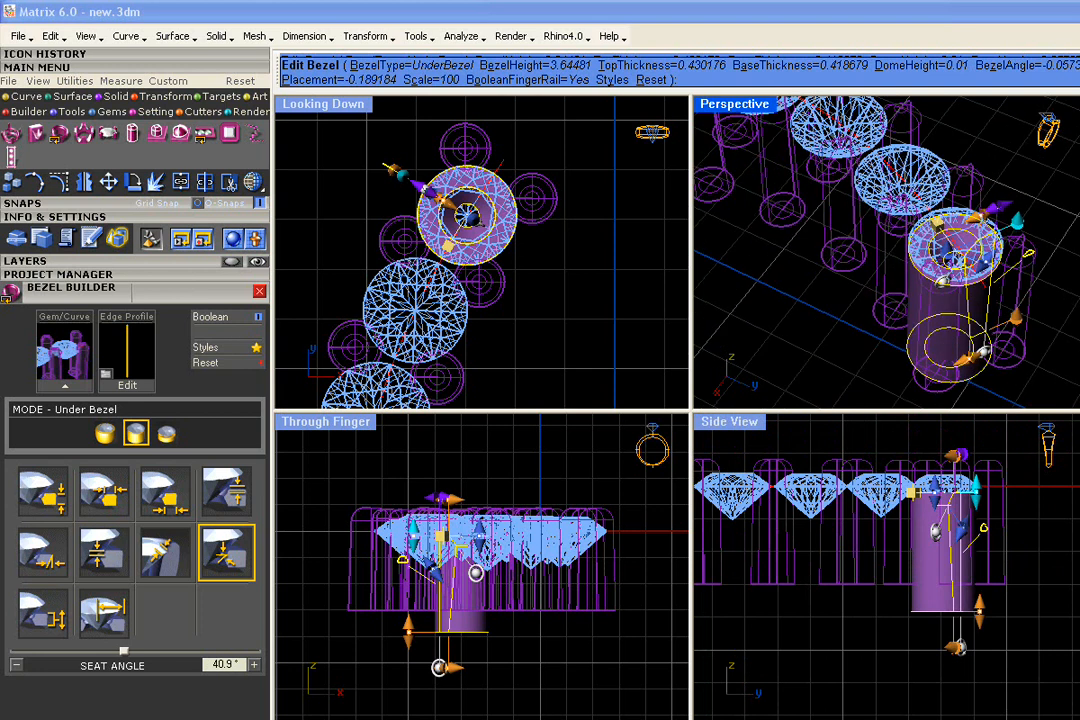
scroll(968, 375, "down", 2)
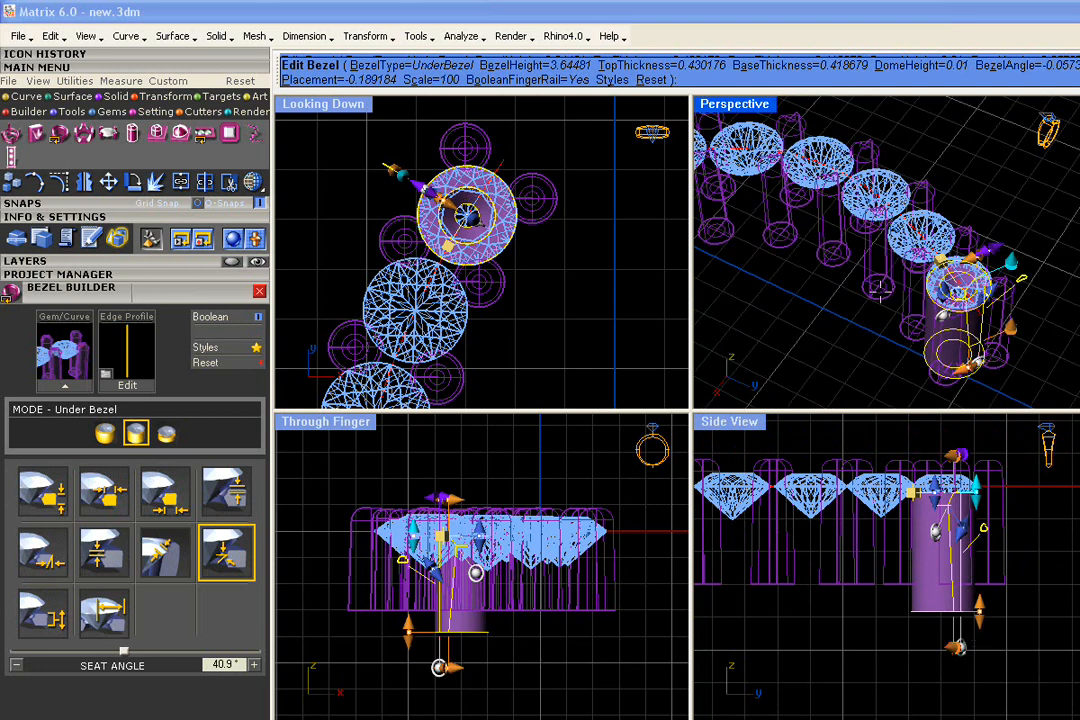
scroll(880, 290, "down", 2)
right_click_drag(878, 290, 930, 280, "shift")
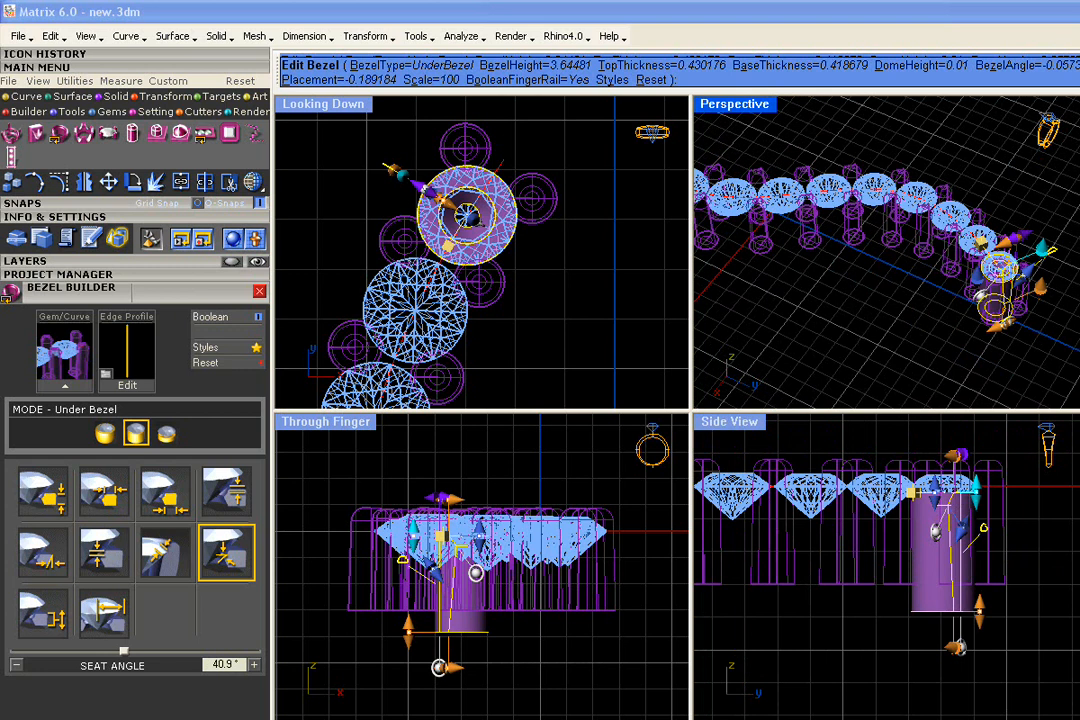
right_click_drag(926, 366, 953, 313)
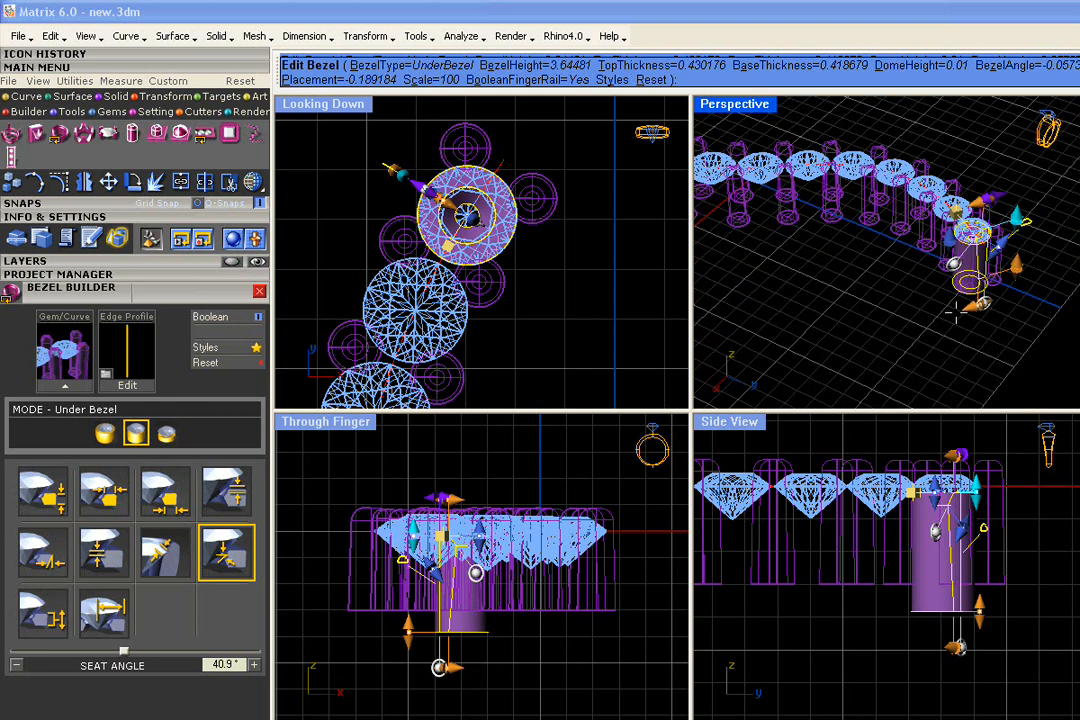
scroll(965, 295, "up", 5)
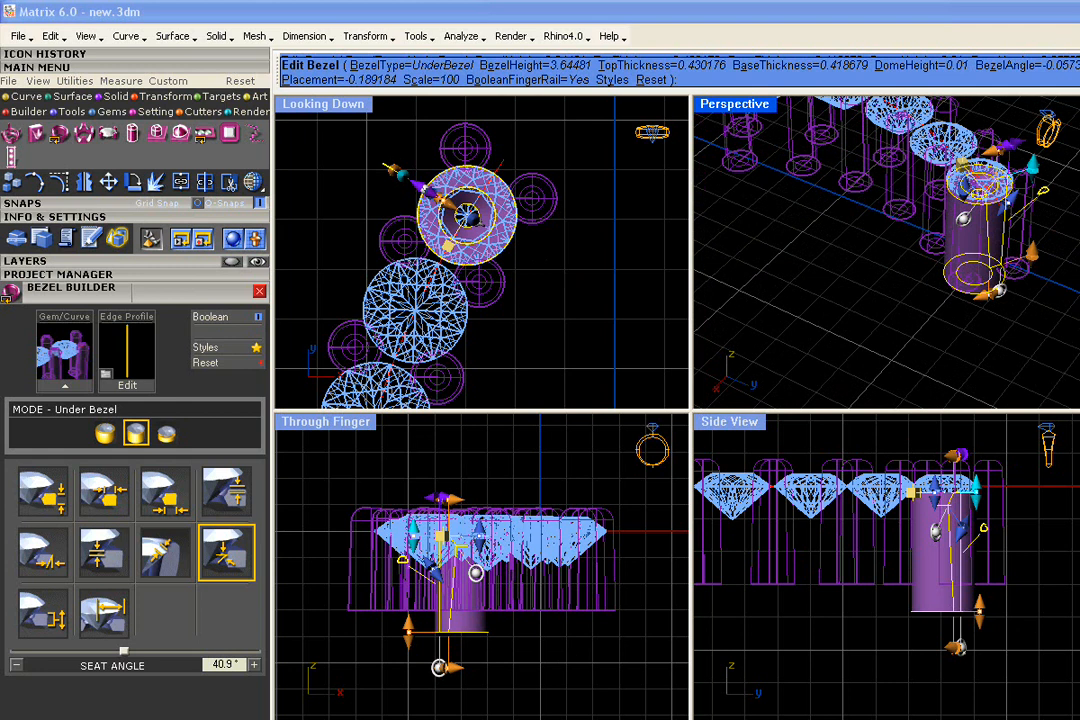
scroll(907, 262, "down", 4)
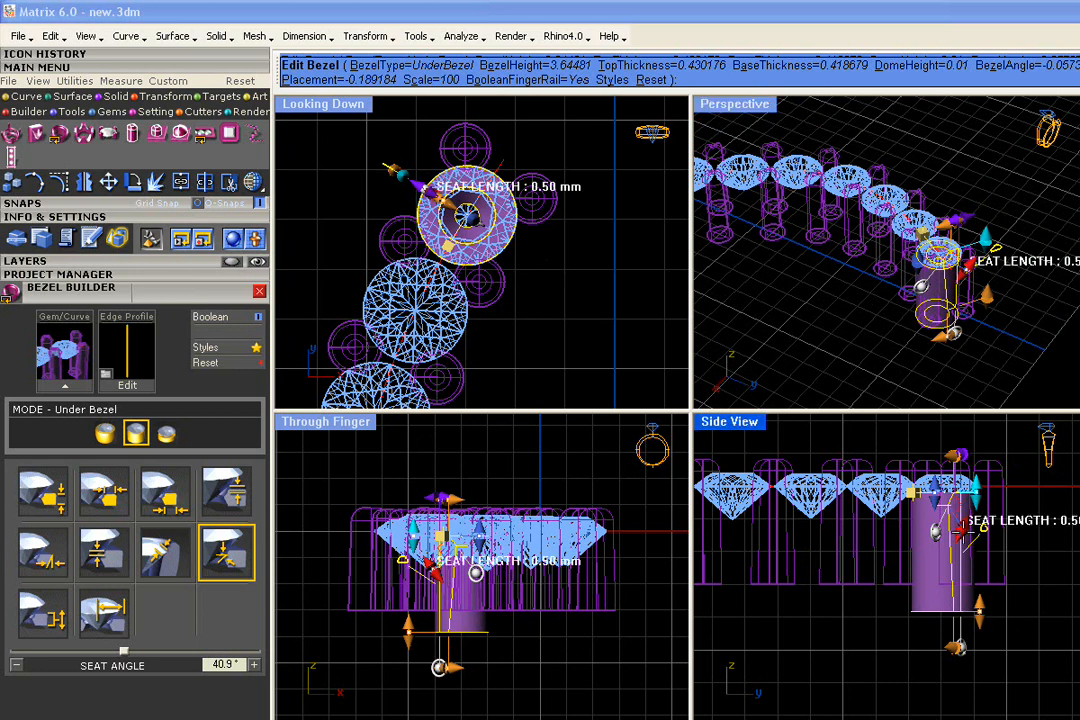
End the under-bezel edit and shade all viewports, orbiting to view the prongs from underneath
right_click(883, 393)
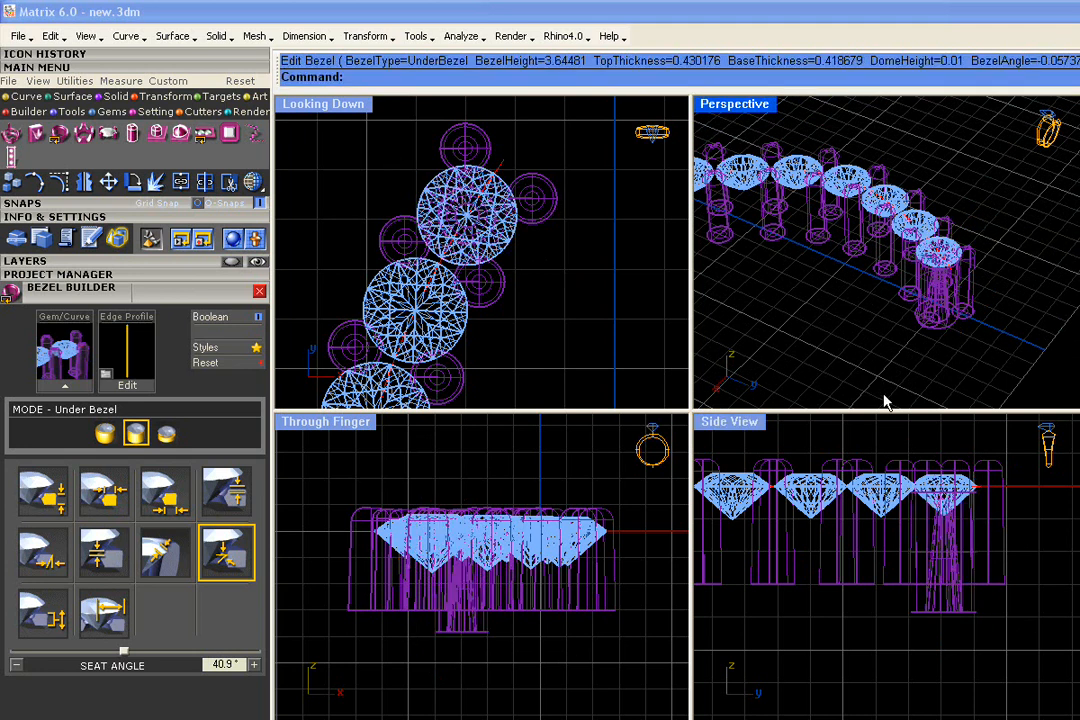
left_click(252, 181)
right_click_drag(884, 266, 902, 178)
right_click_drag(943, 351, 905, 343)
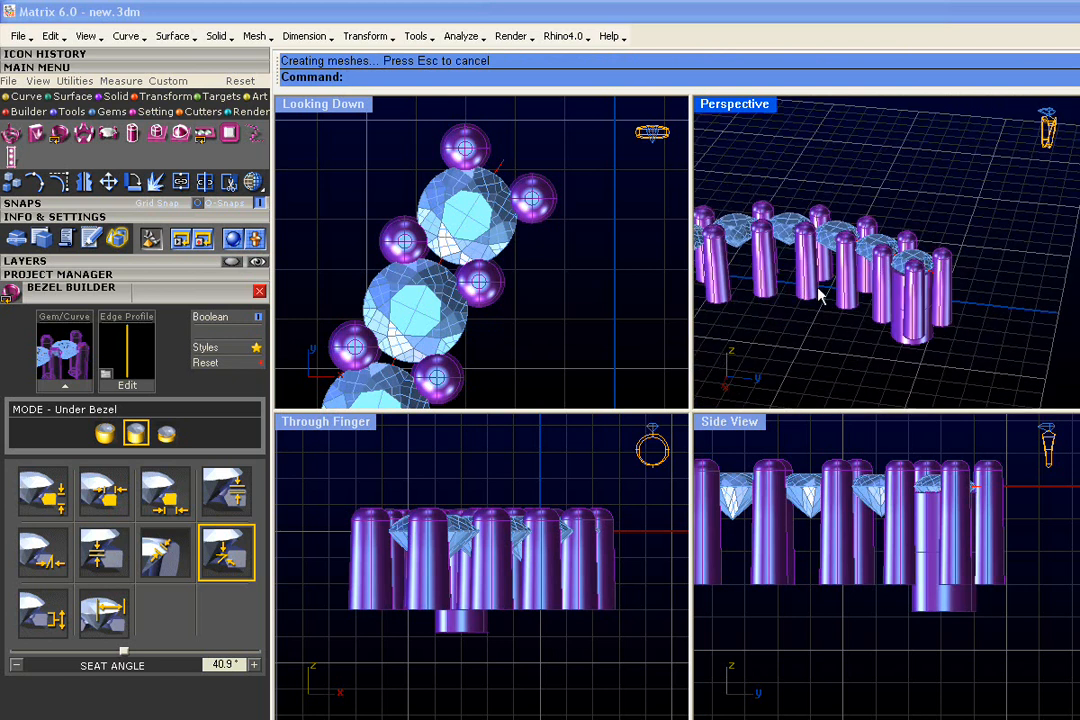
right_click_drag(813, 283, 981, 267, "shift")
scroll(981, 267, "down", 5)
right_click_drag(881, 240, 916, 262)
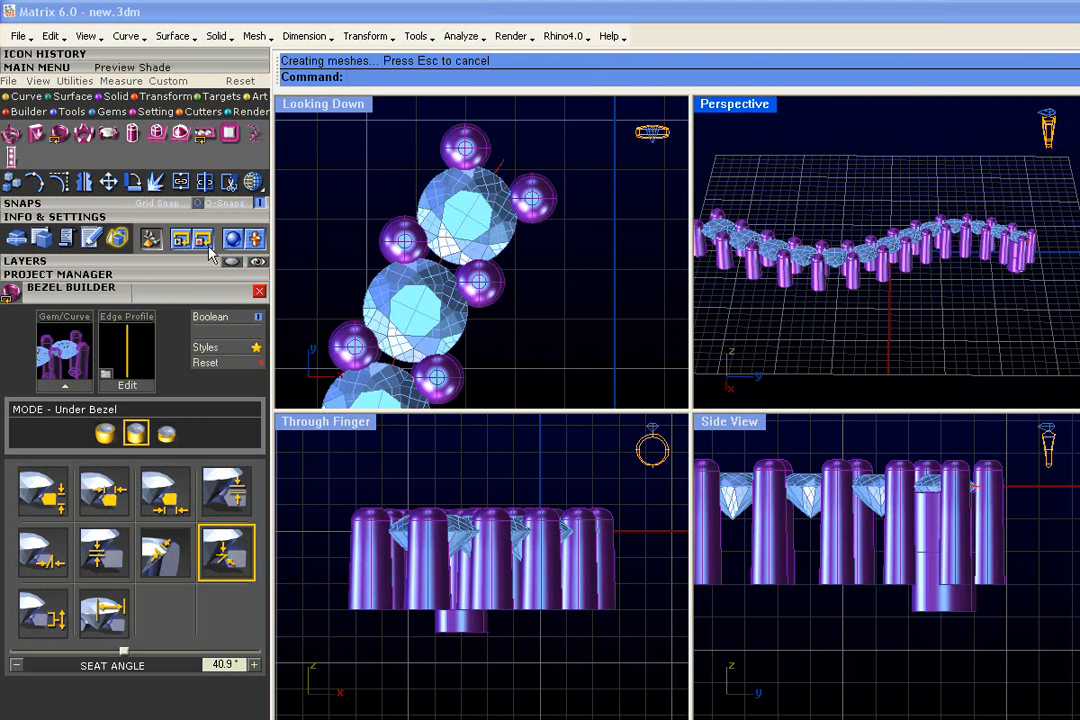
From the layers list, select all gems except the centre one and start Match Attributes
left_click(80, 260)
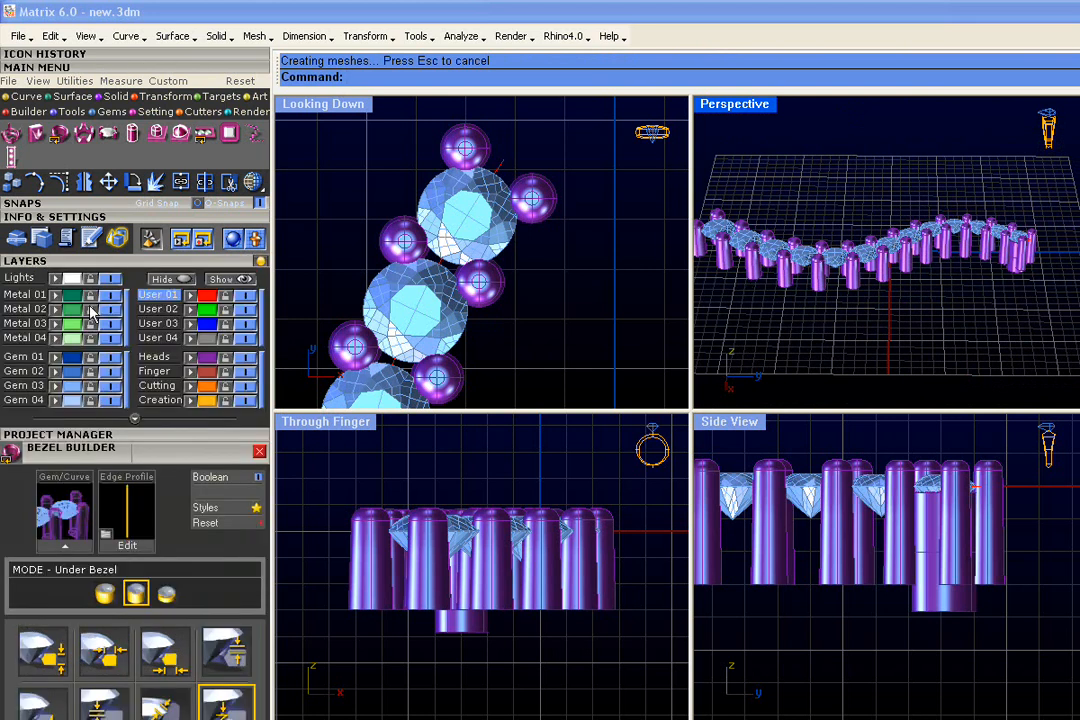
left_click(74, 392)
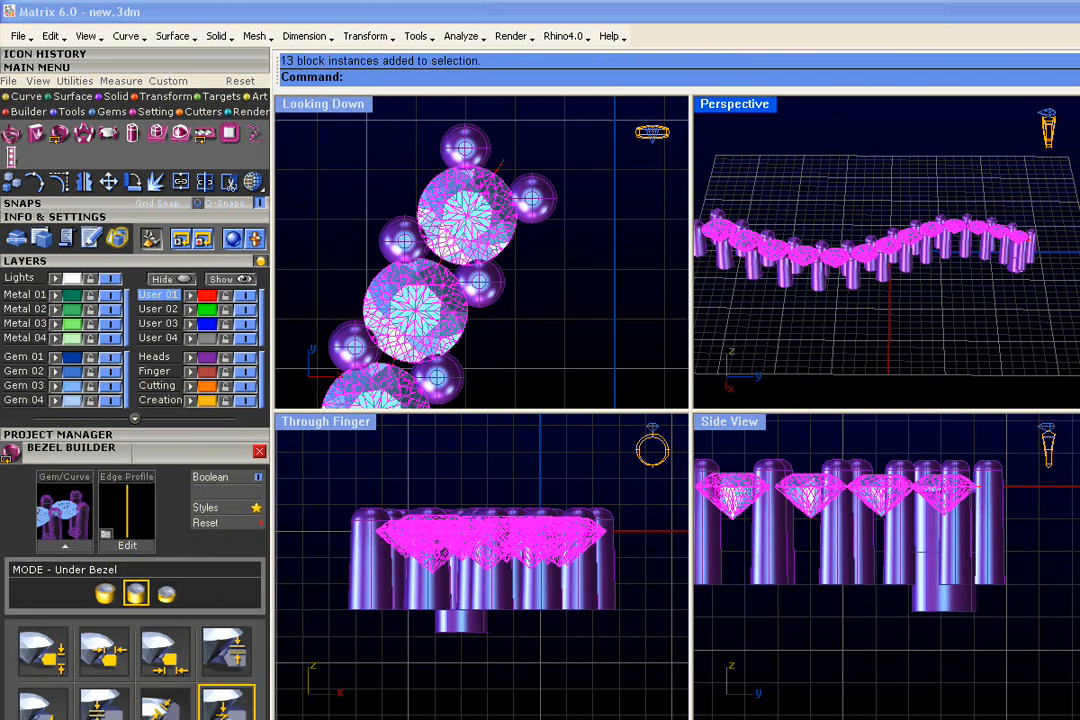
scroll(478, 200, "up", 1)
left_click(493, 228, "ctrl")
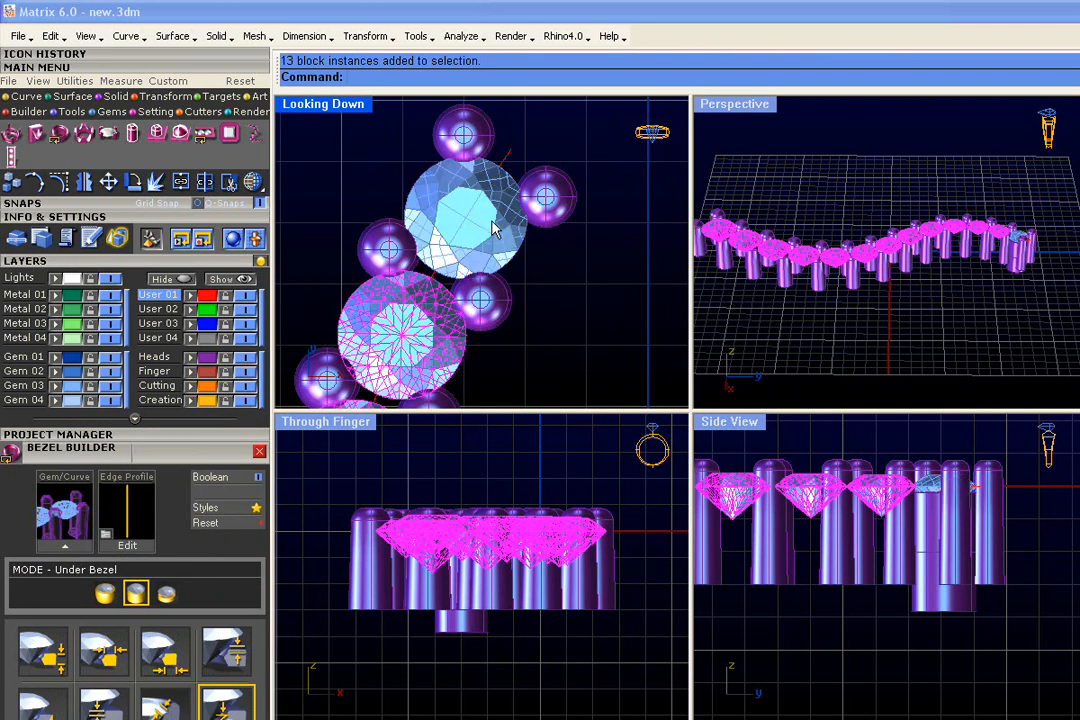
scroll(853, 214, "up", 3)
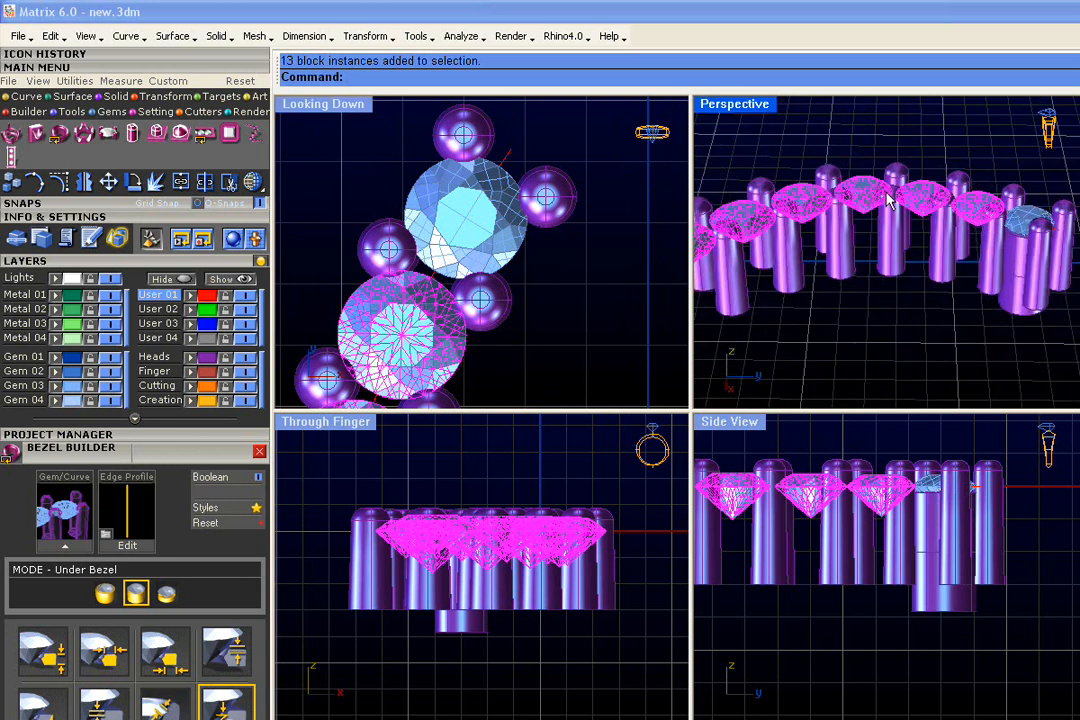
right_click(886, 200)
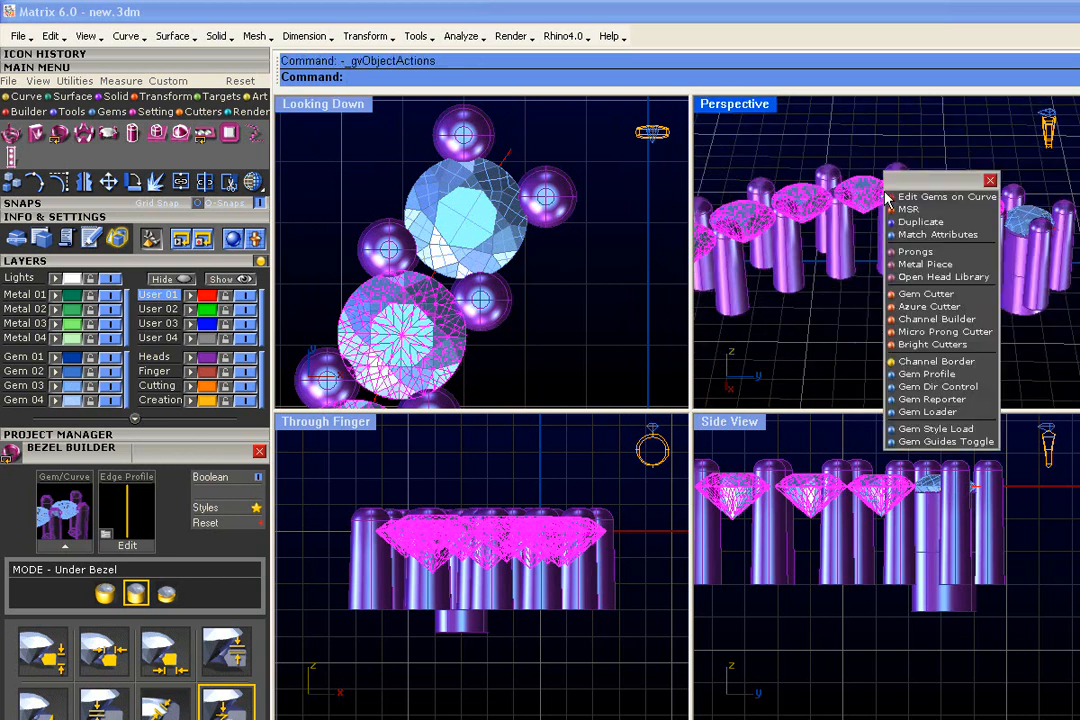
left_click(937, 235)
Pick the centre gem as the style source and confirm CreateStyles
right_click_drag(832, 221, 873, 224)
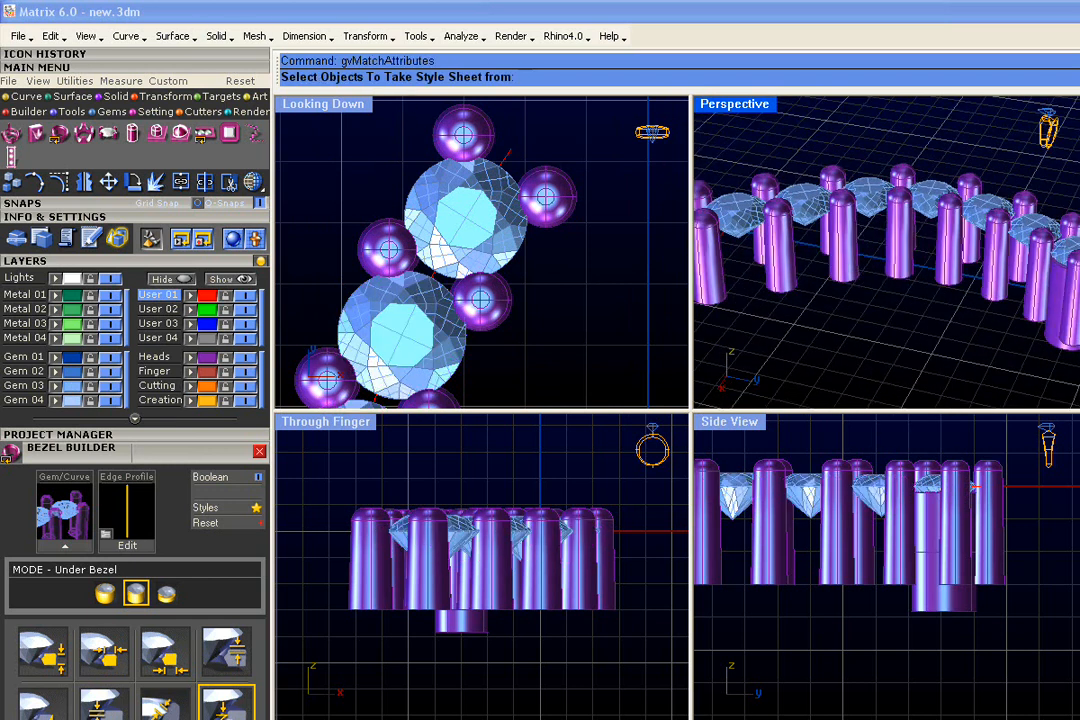
right_click_drag(760, 195, 717, 190)
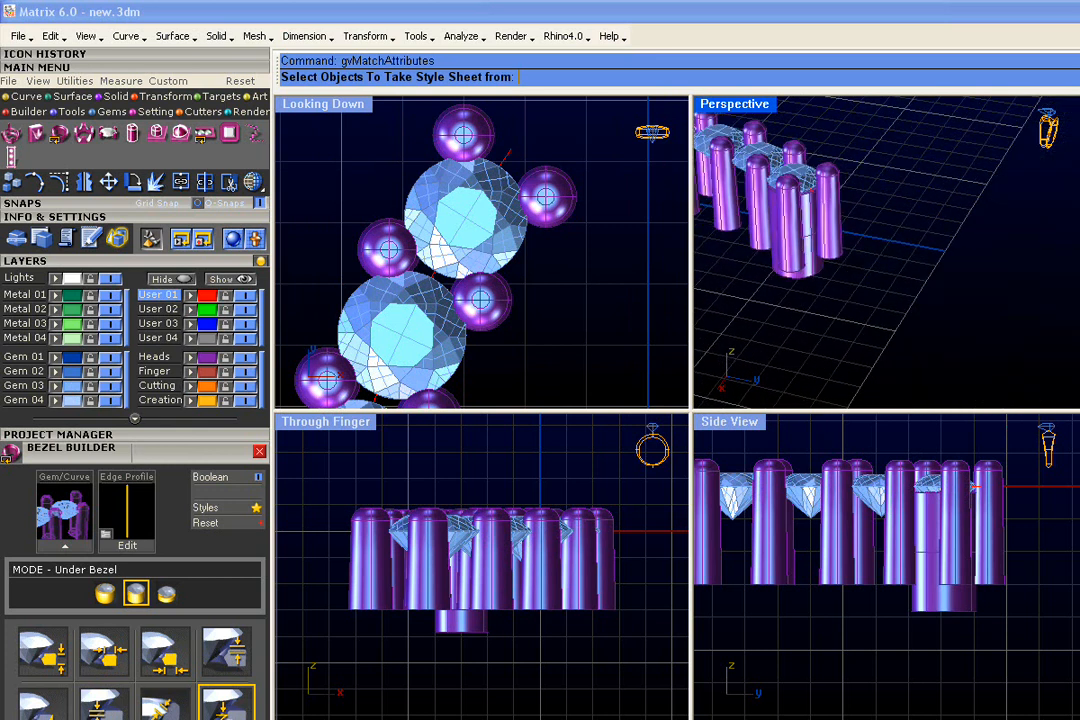
left_click(455, 220)
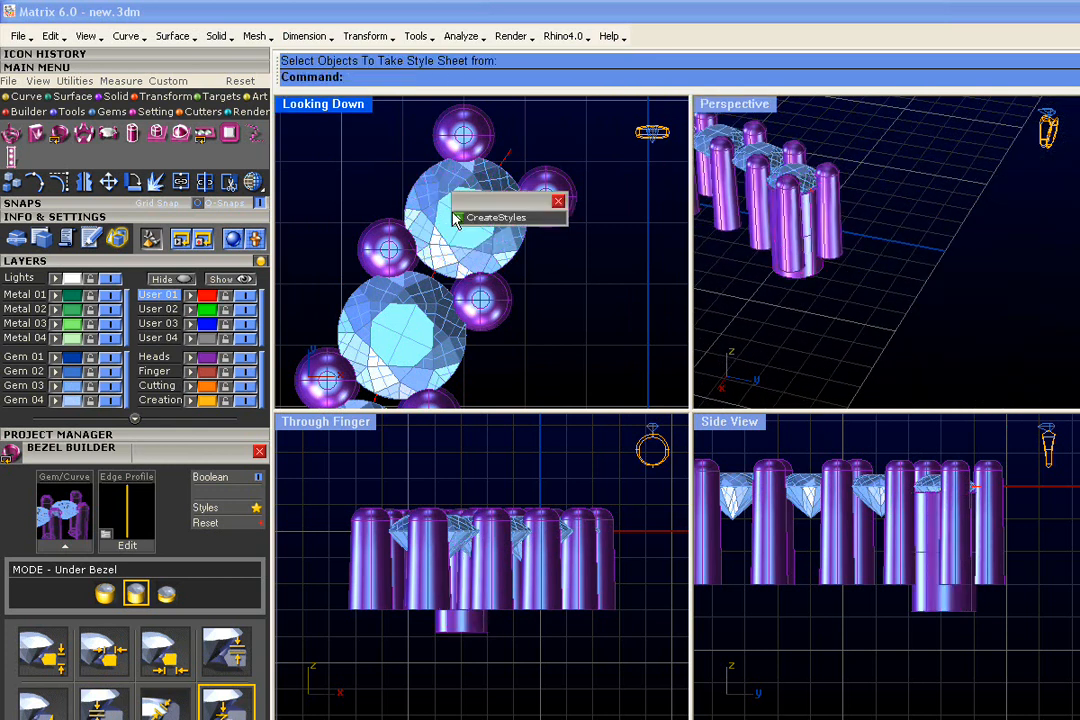
left_click(474, 218)
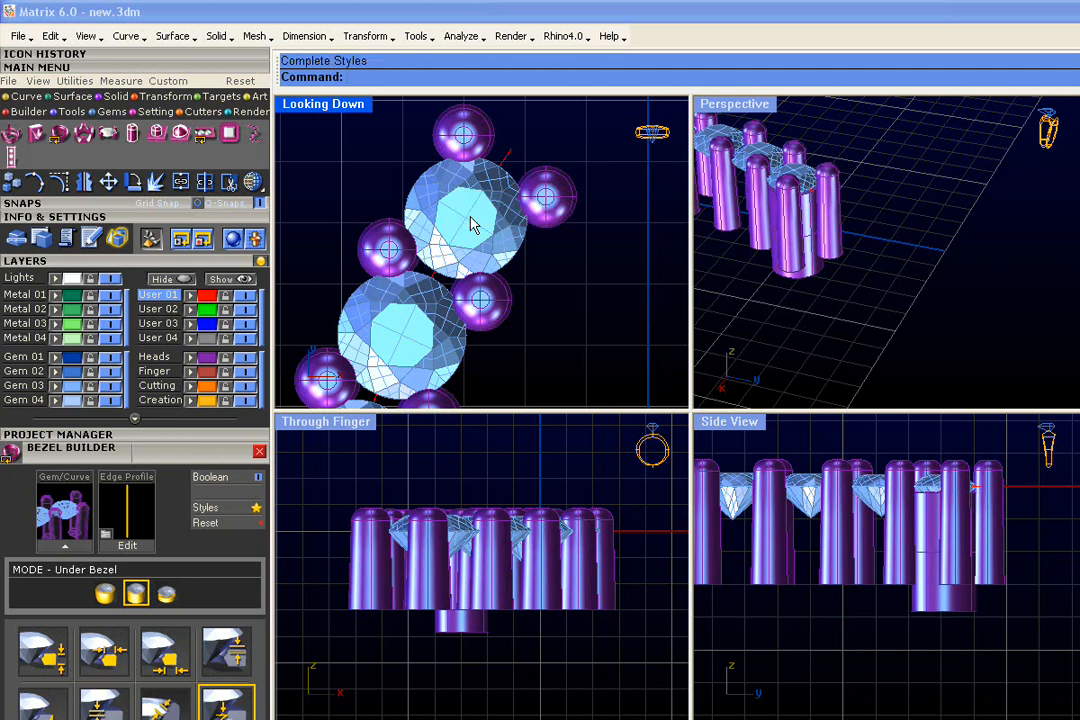
Zoom in on the gems and prongs to check a gem's setting, then clear the selection
right_click_drag(826, 238, 945, 304)
right_click_drag(874, 135, 888, 243, "shift")
scroll(888, 243, "up", 3)
scroll(888, 243, "up", 2)
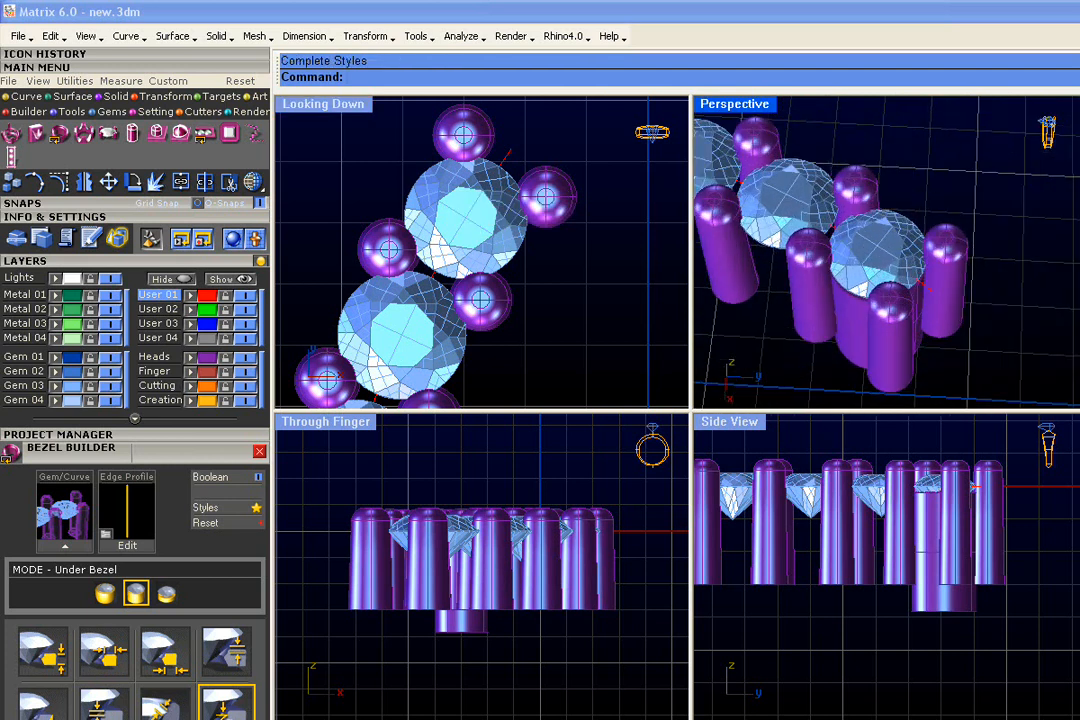
left_click(874, 253)
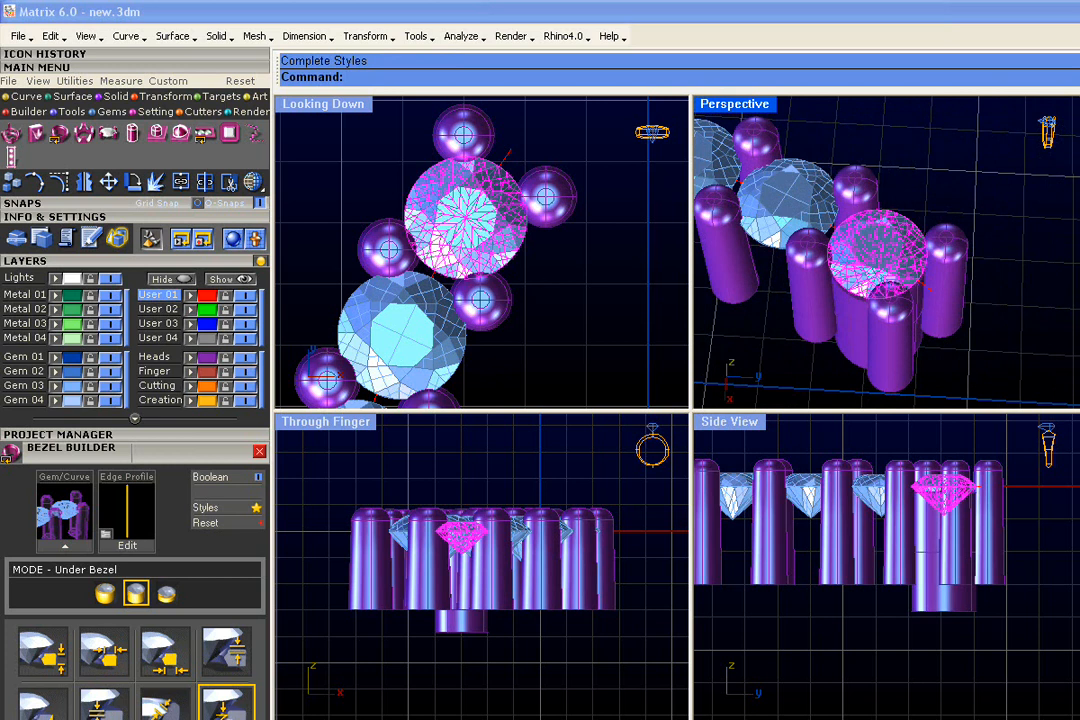
left_click(615, 272)
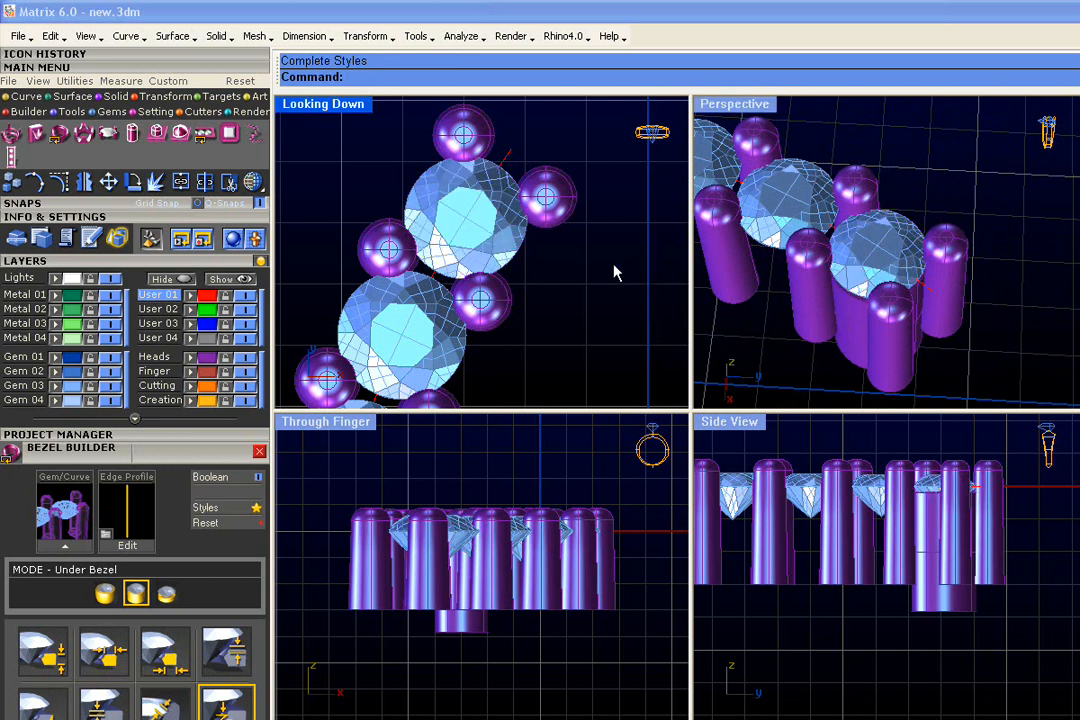
Match all gems except the central stone to its style, building under-bezels beneath every gem
left_click(77, 392)
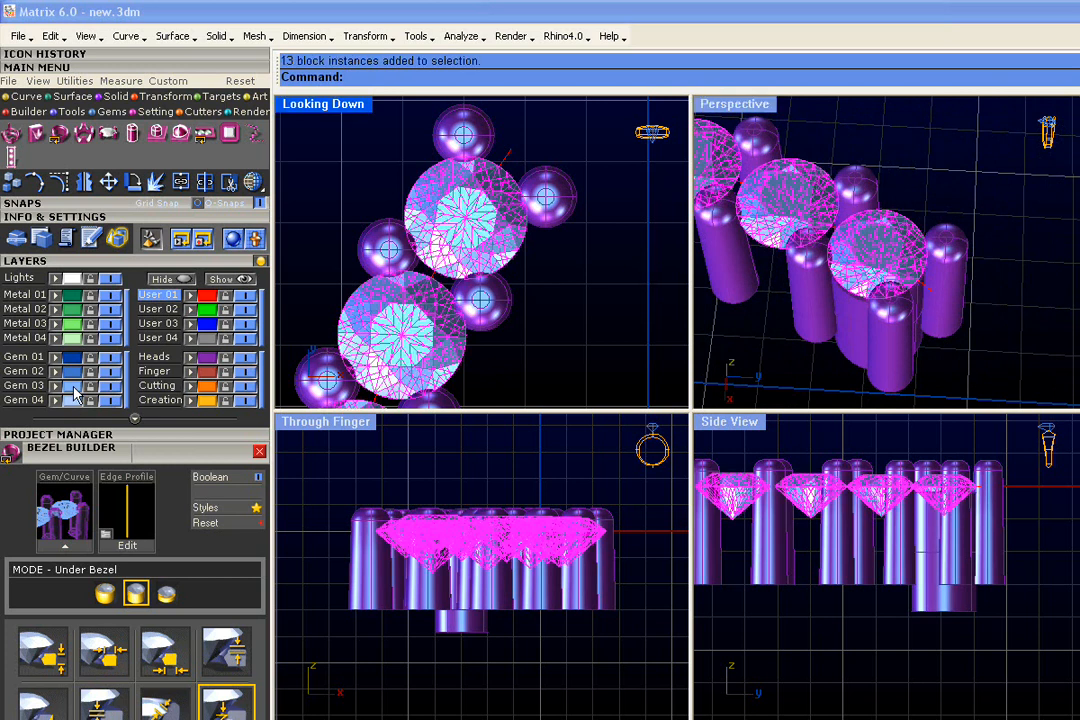
left_click(476, 228, "ctrl")
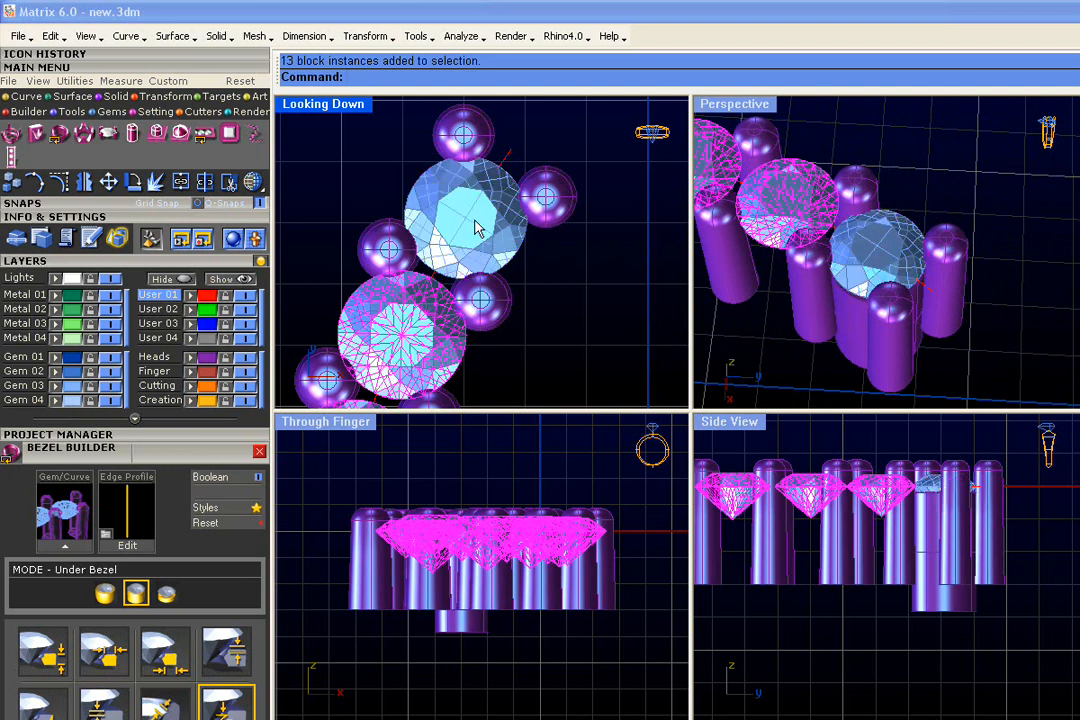
right_click(476, 230)
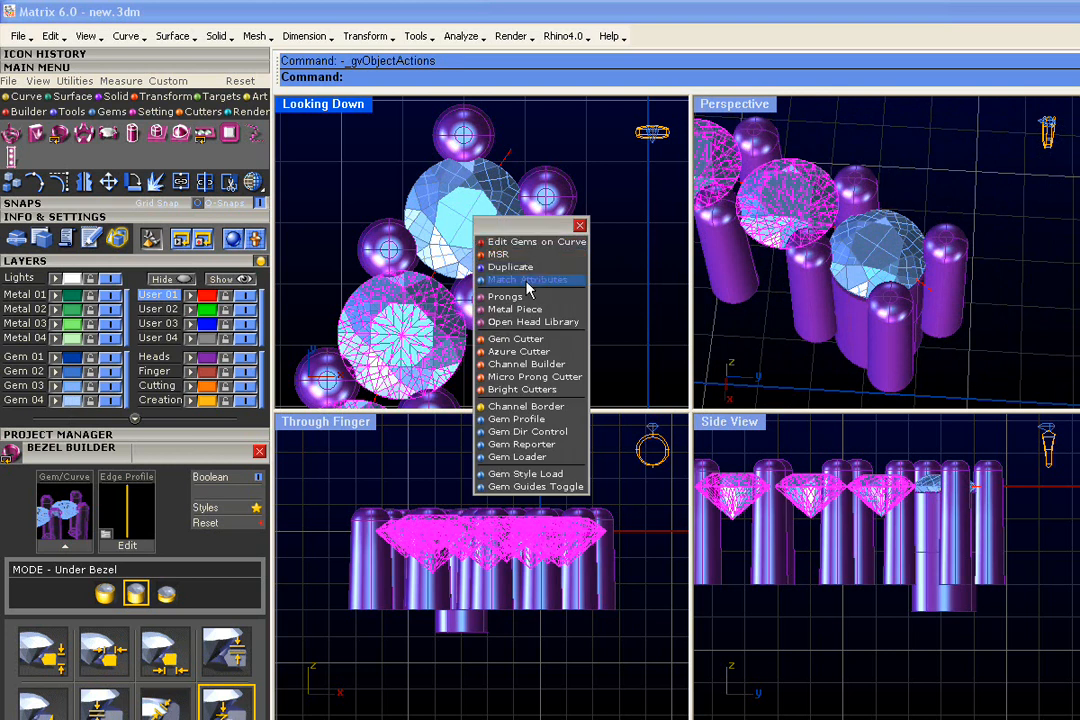
left_click(528, 280)
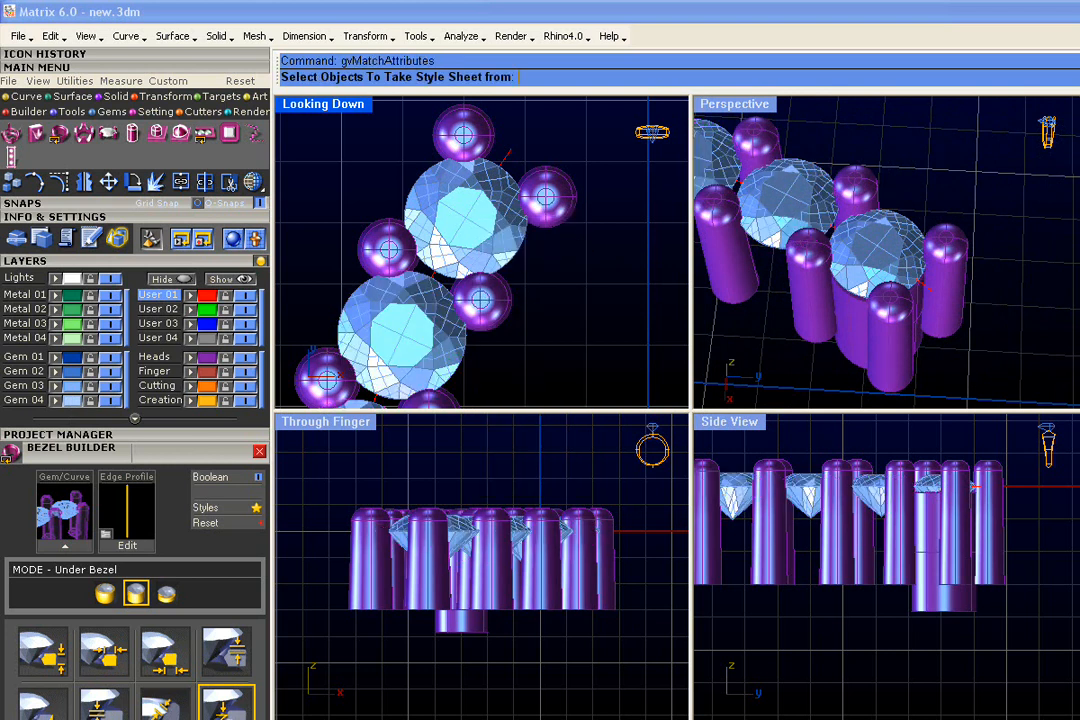
scroll(862, 277, "up", 5)
left_click(862, 277)
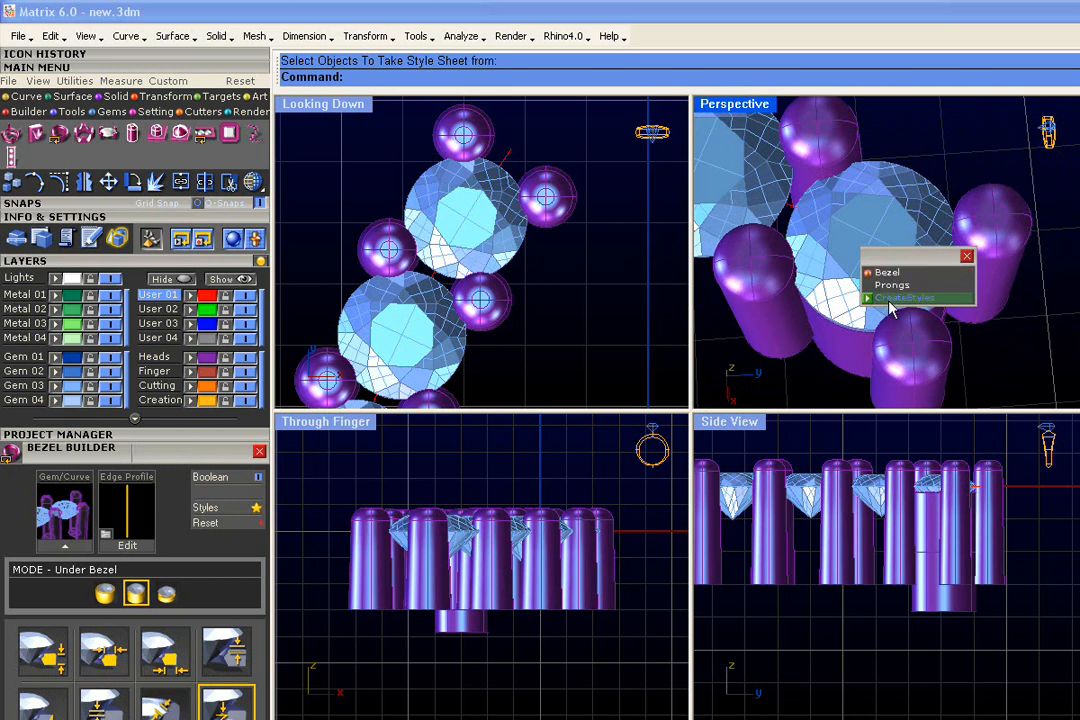
left_click(889, 273)
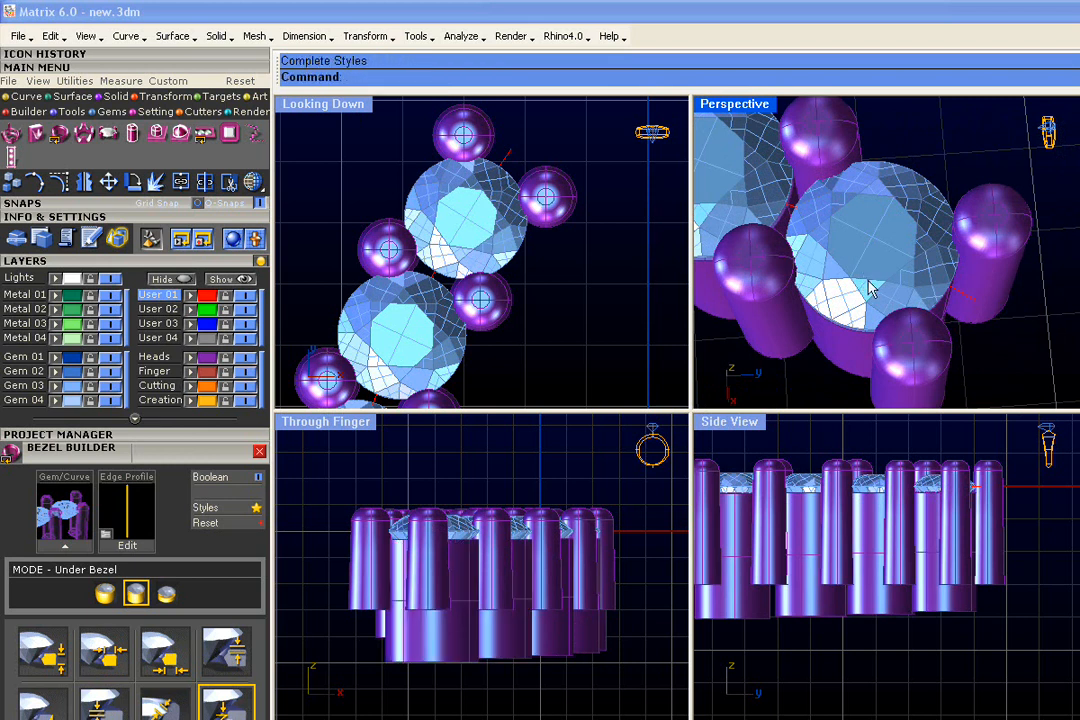
scroll(870, 290, "down", 10)
Window-select the whole prong-and-bezel row and save it to project slot 3 as Default_3.3dm
right_click_drag(985, 205, 800, 320)
right_click_drag(702, 289, 880, 308)
right_click_drag(1013, 315, 902, 320)
scroll(905, 312, "down", 3)
left_click_drag(965, 188, 712, 412)
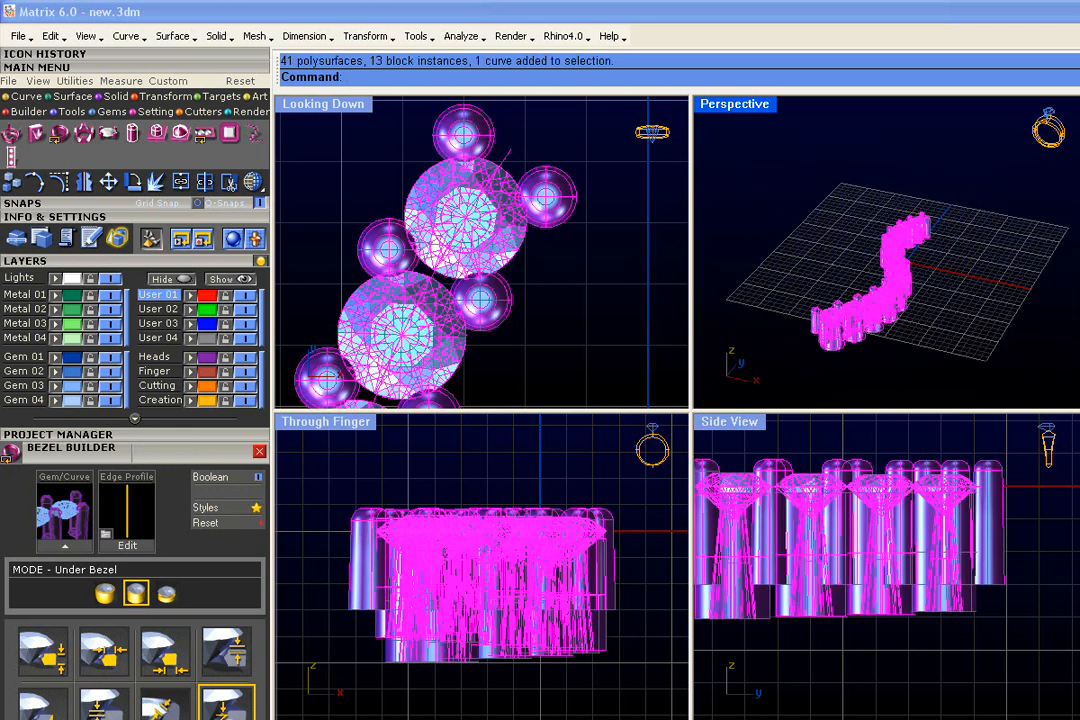
left_click(229, 436)
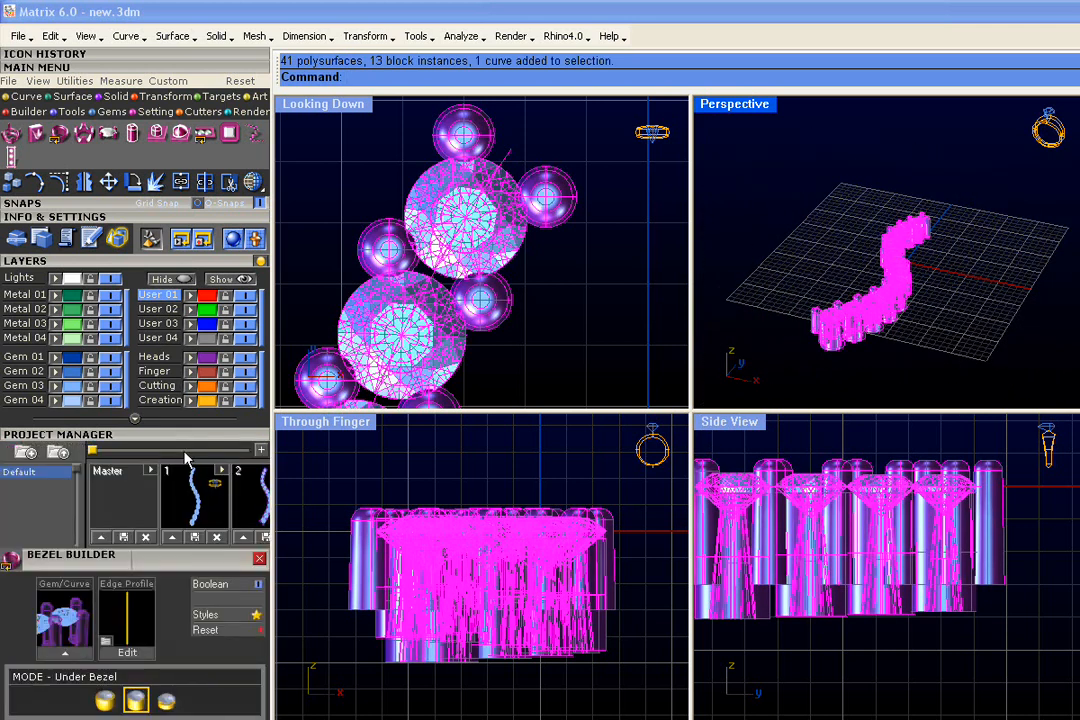
left_click_drag(92, 451, 133, 452)
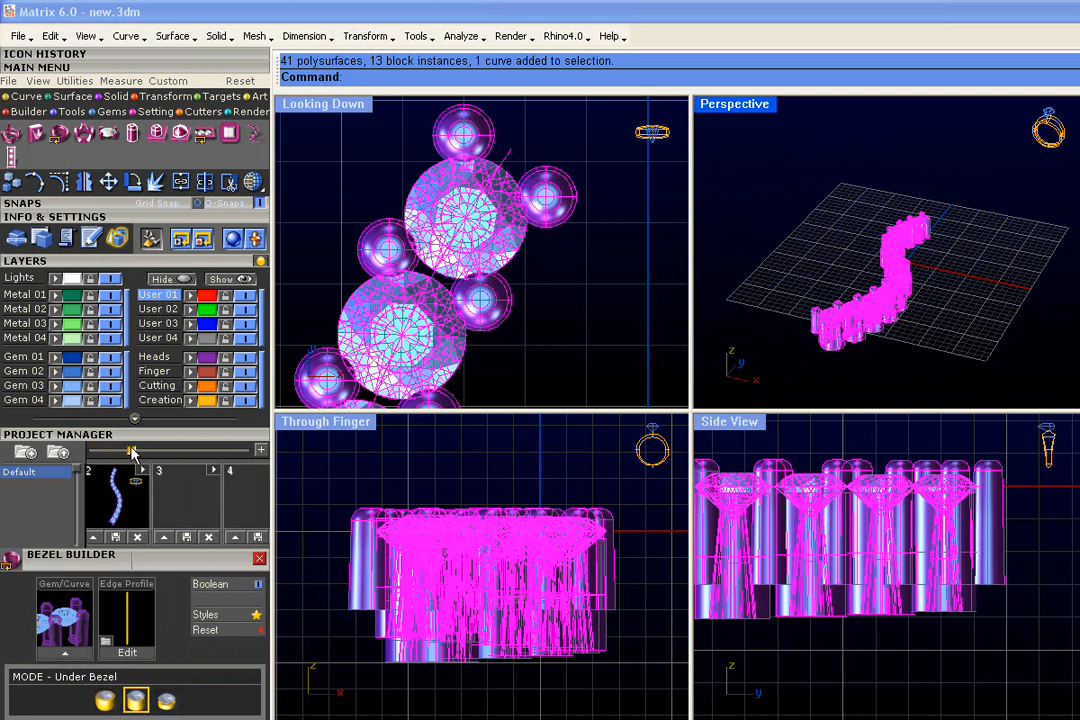
left_click(163, 537)
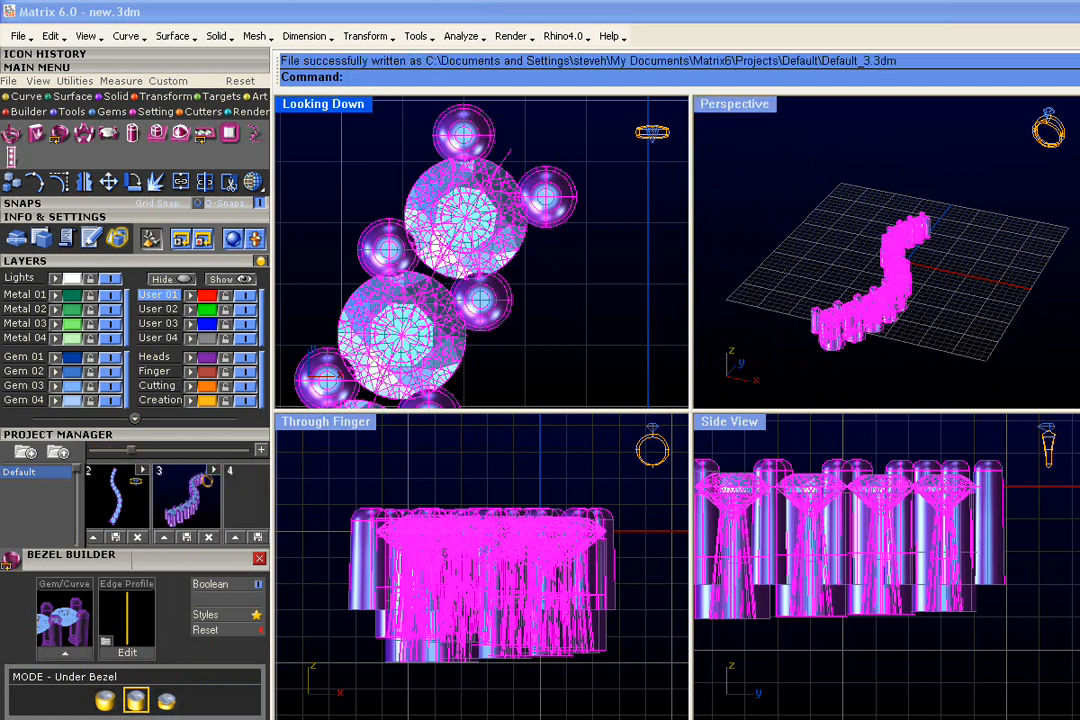
left_click(569, 321)
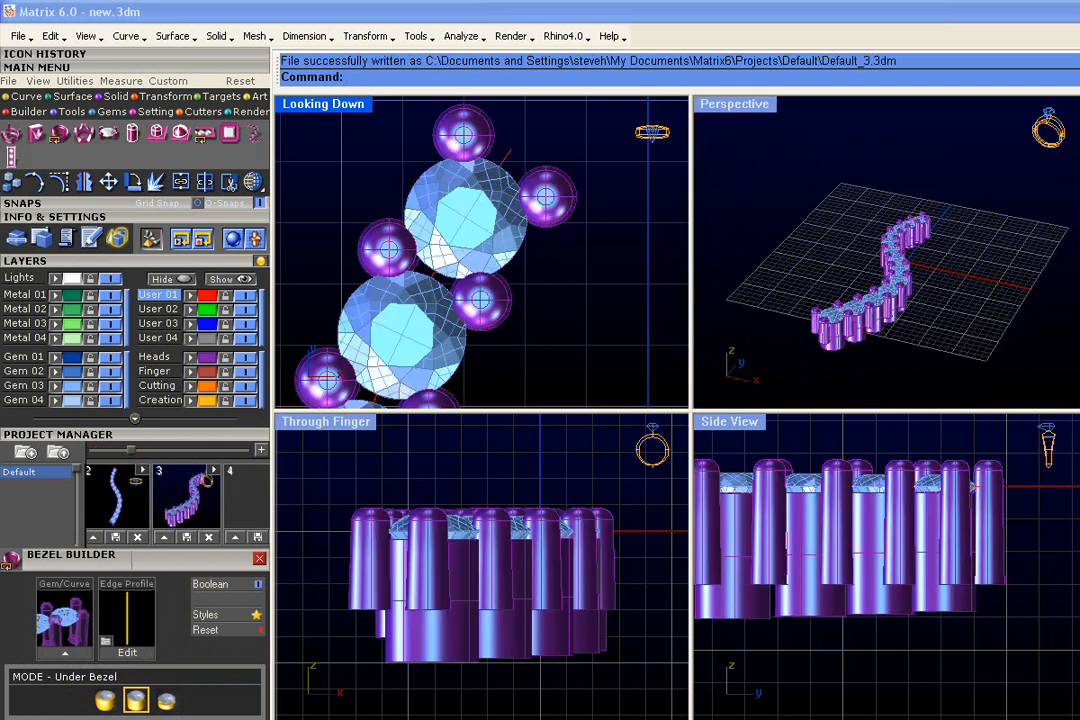
Add a -Z Half Cube Cutter below the model from the plane and cube cutters
left_click(203, 112)
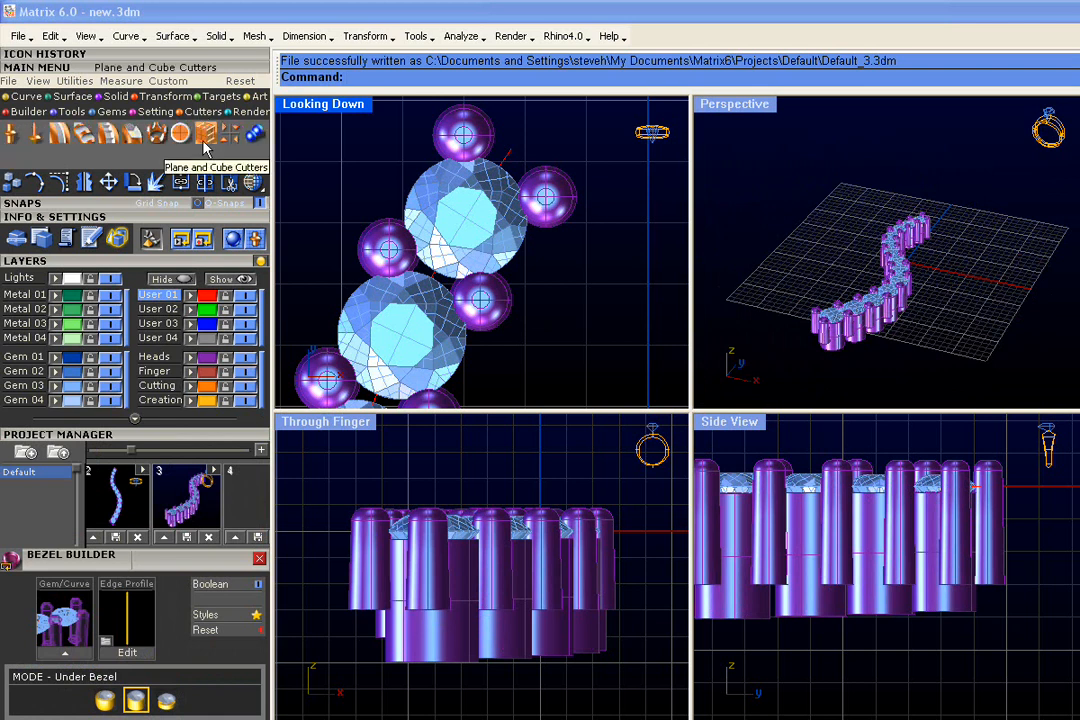
left_click(205, 144)
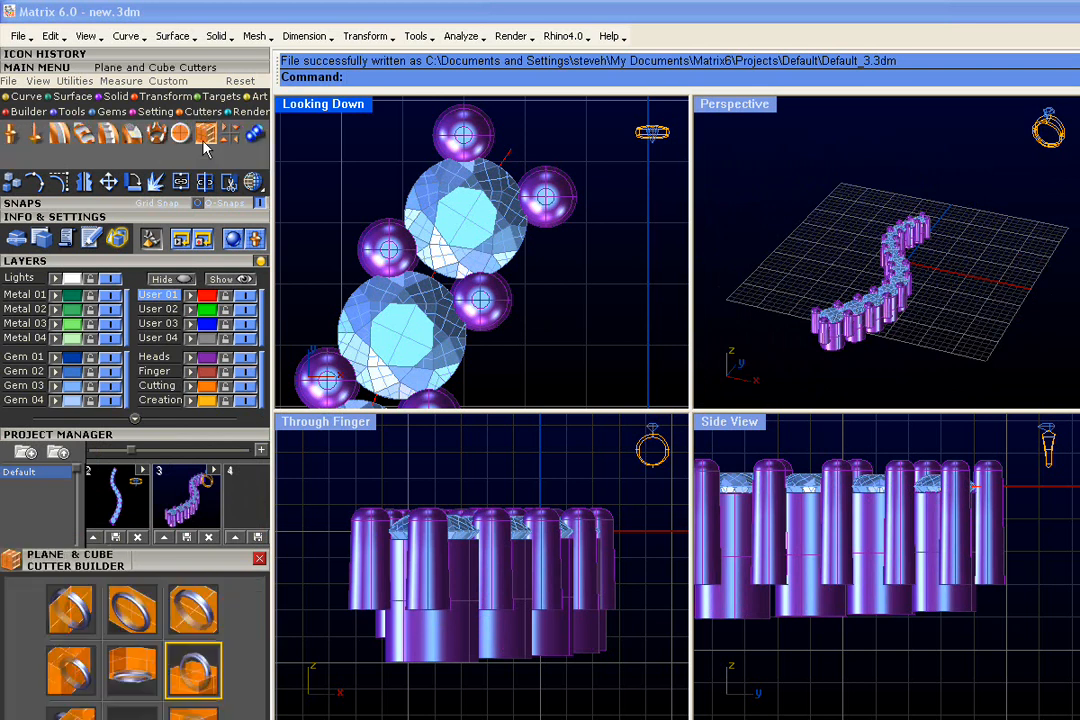
left_click(128, 262)
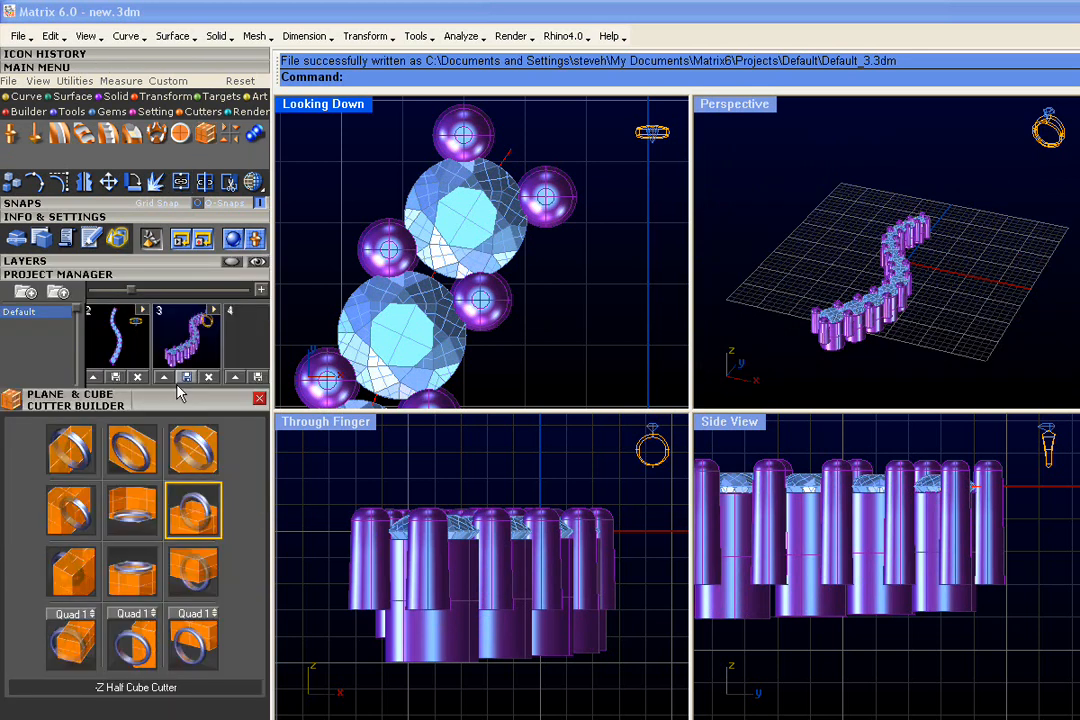
left_click(197, 516)
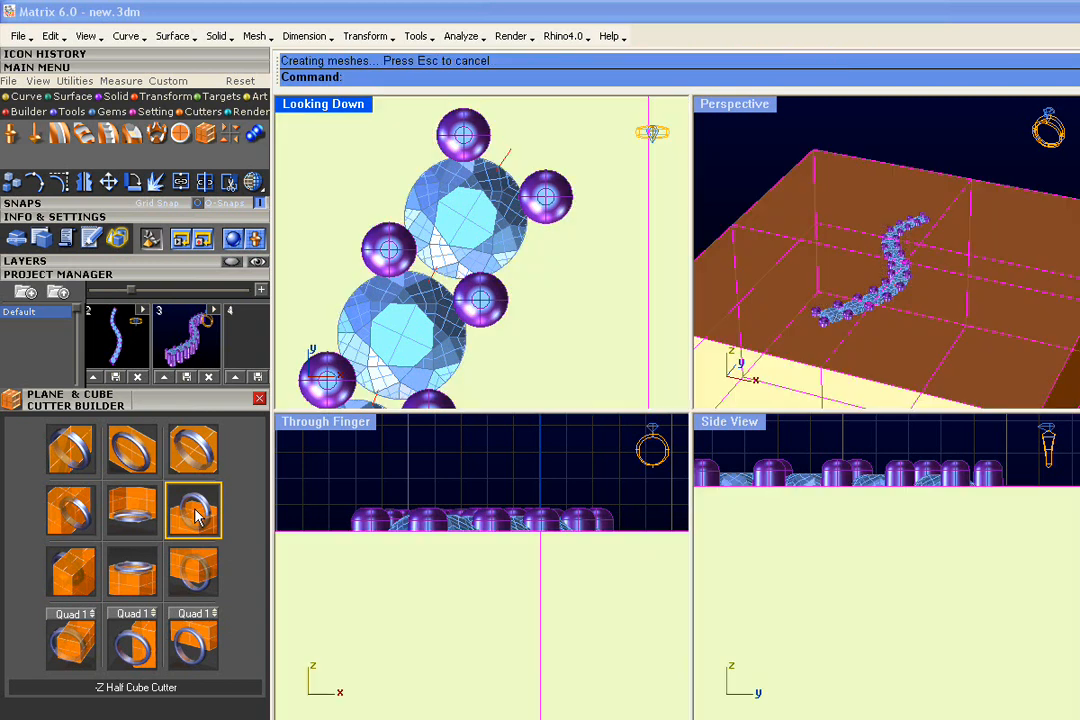
right_click_drag(406, 541, 434, 482)
scroll(487, 517, "down", 6)
scroll(487, 524, "down", 3)
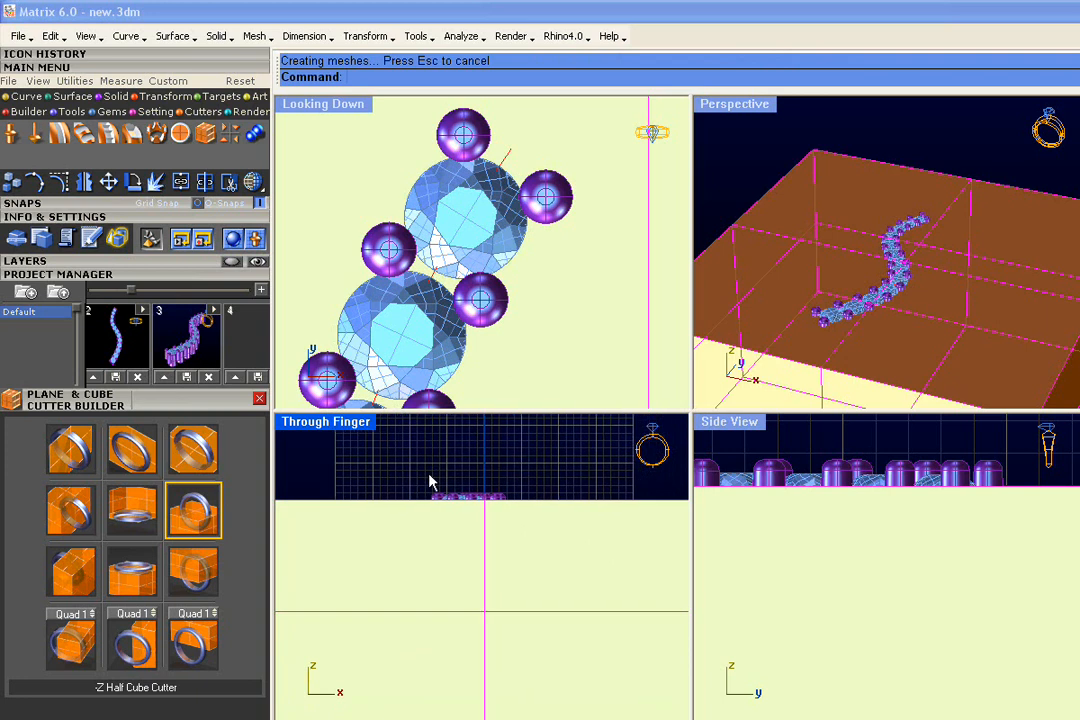
Maximize the Through Finger view and switch it to Ghosted display
double_click(360, 428)
right_click_drag(682, 255, 477, 227)
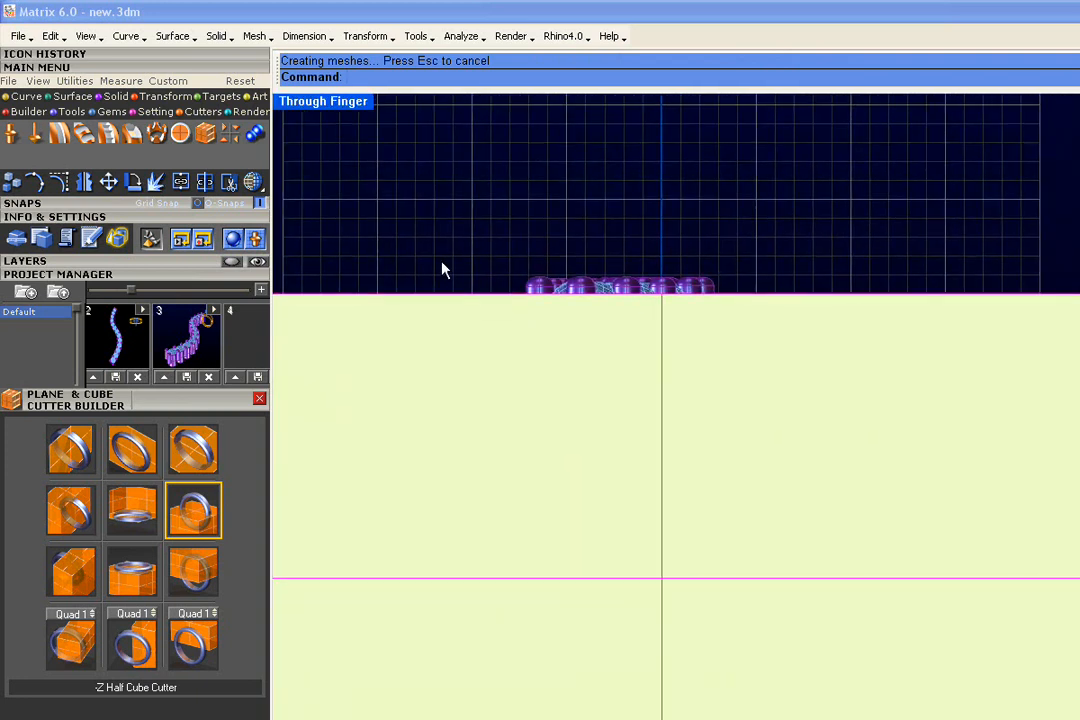
left_click(262, 185)
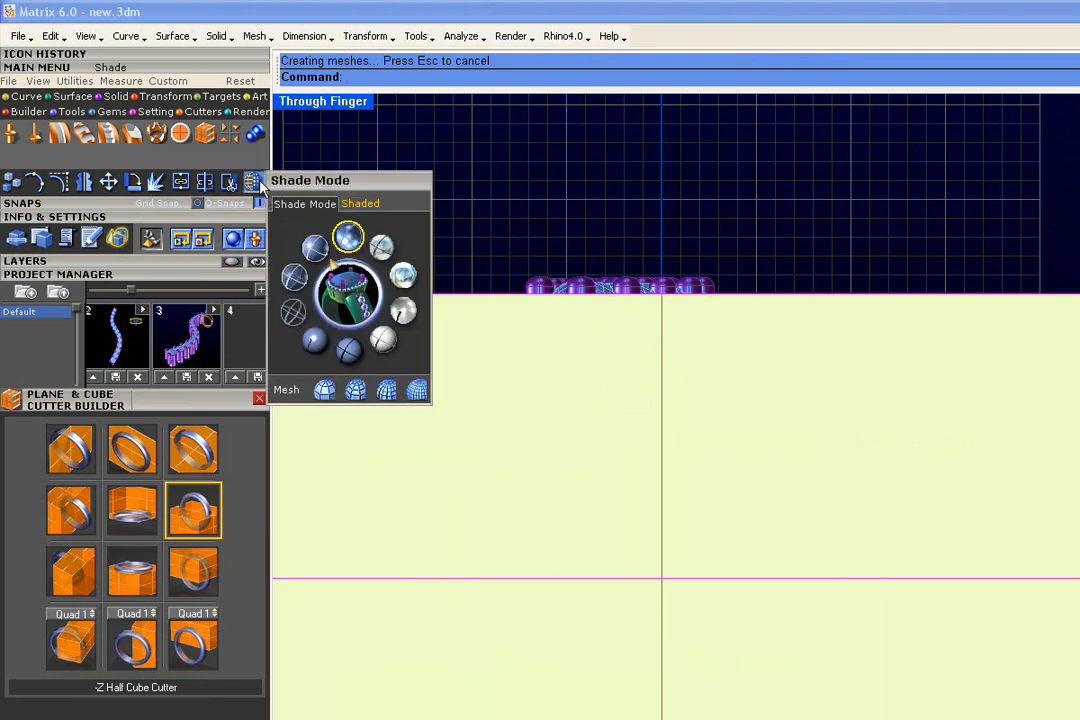
left_click(294, 280)
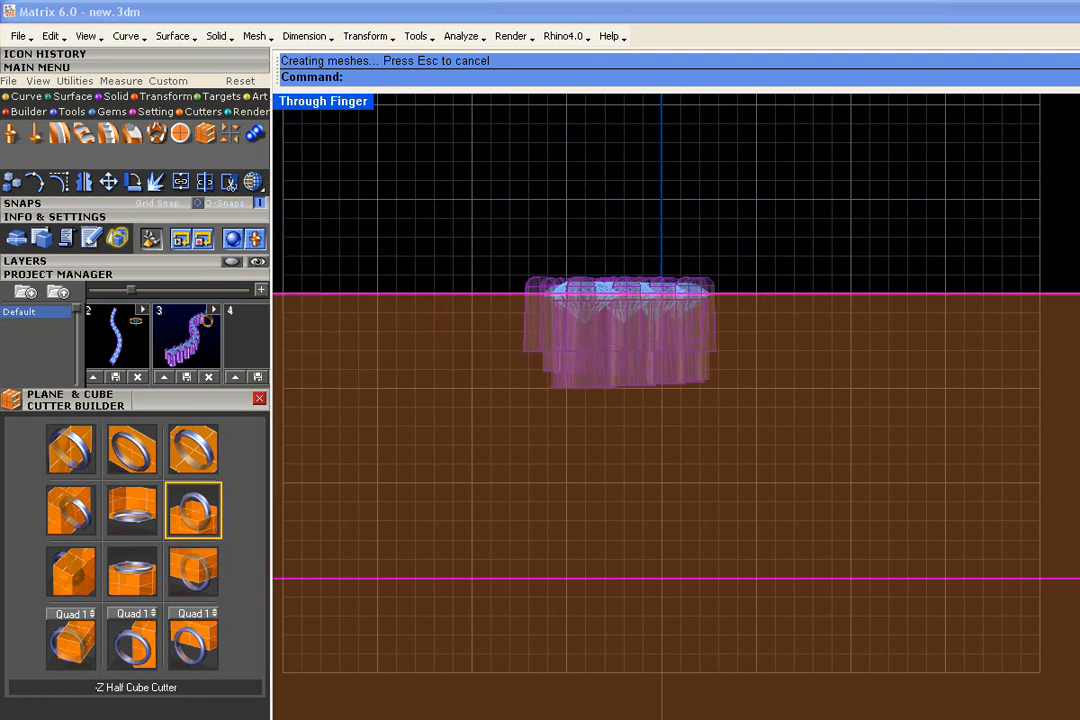
scroll(665, 345, "up", 3)
right_click_drag(727, 334, 715, 355)
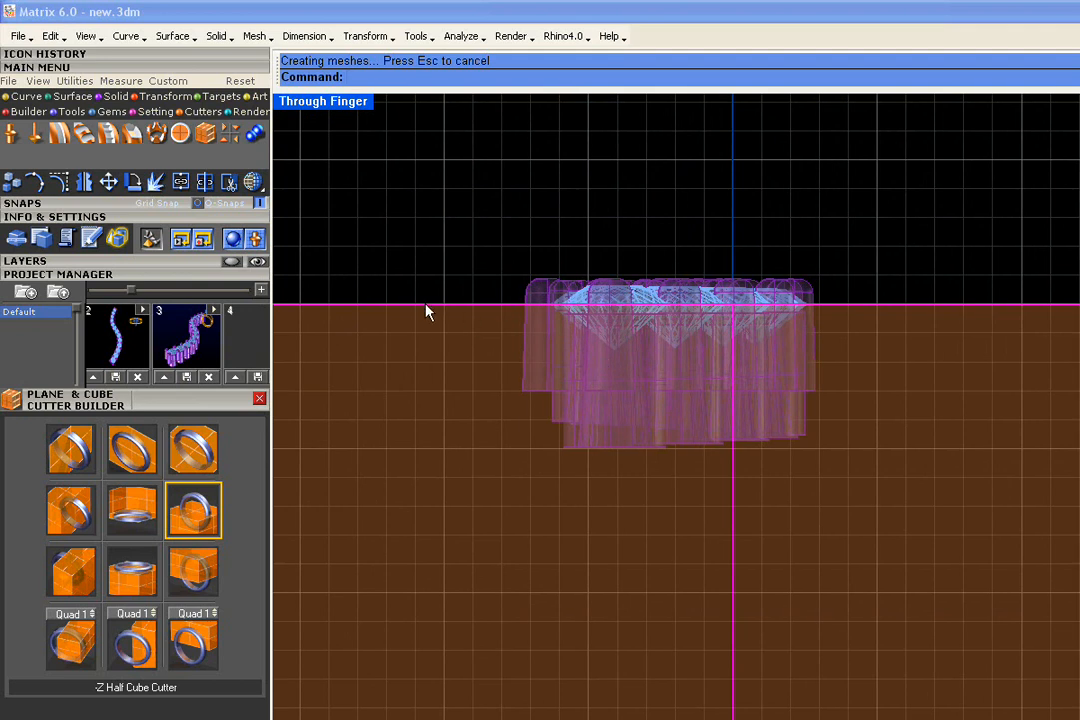
Drag the cutter's top edge up partway through the under-bezels, then deselect it
left_click_drag(426, 305, 425, 365)
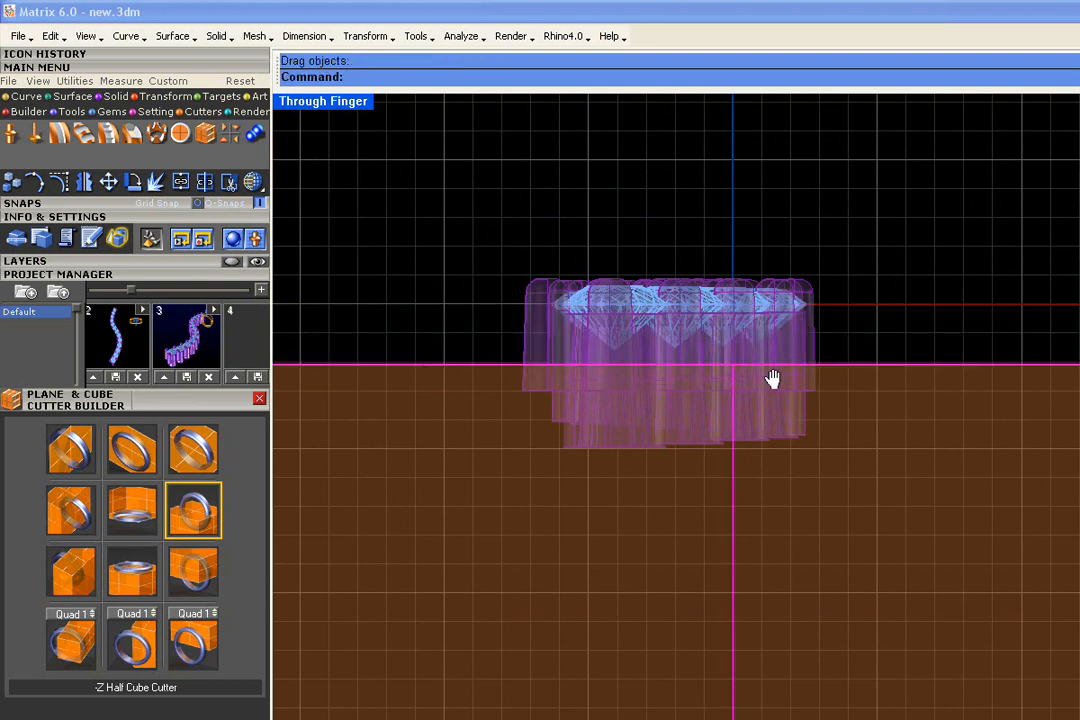
right_click_drag(773, 380, 705, 348)
scroll(598, 331, "up", 4)
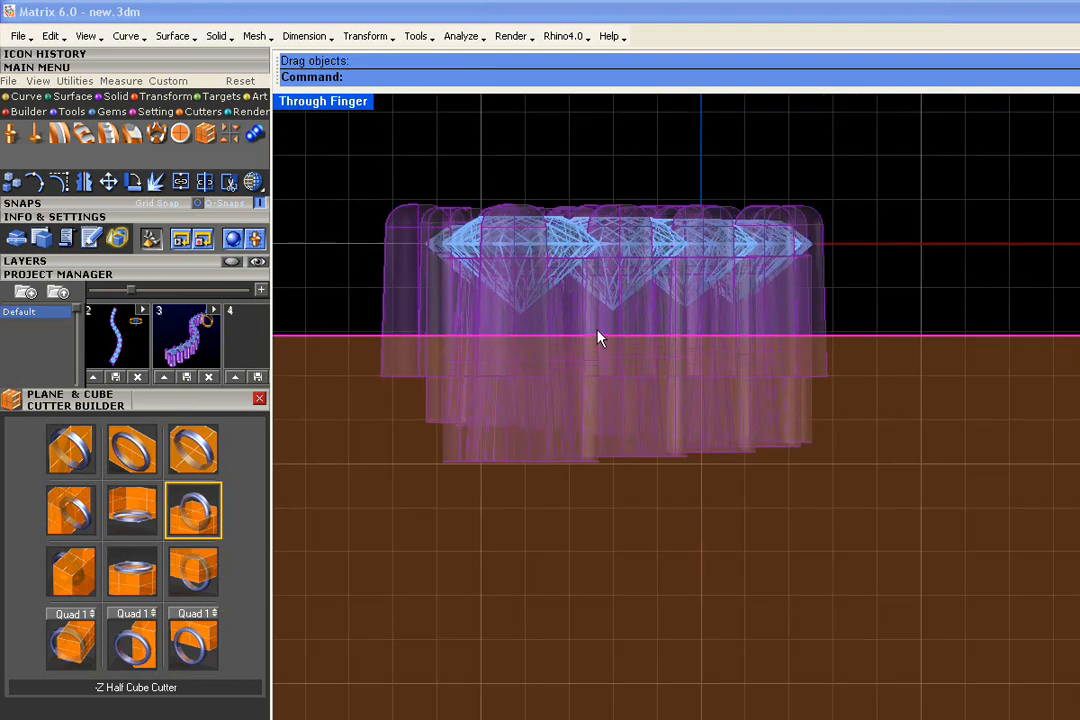
scroll(598, 338, "down", 8)
left_click(493, 245)
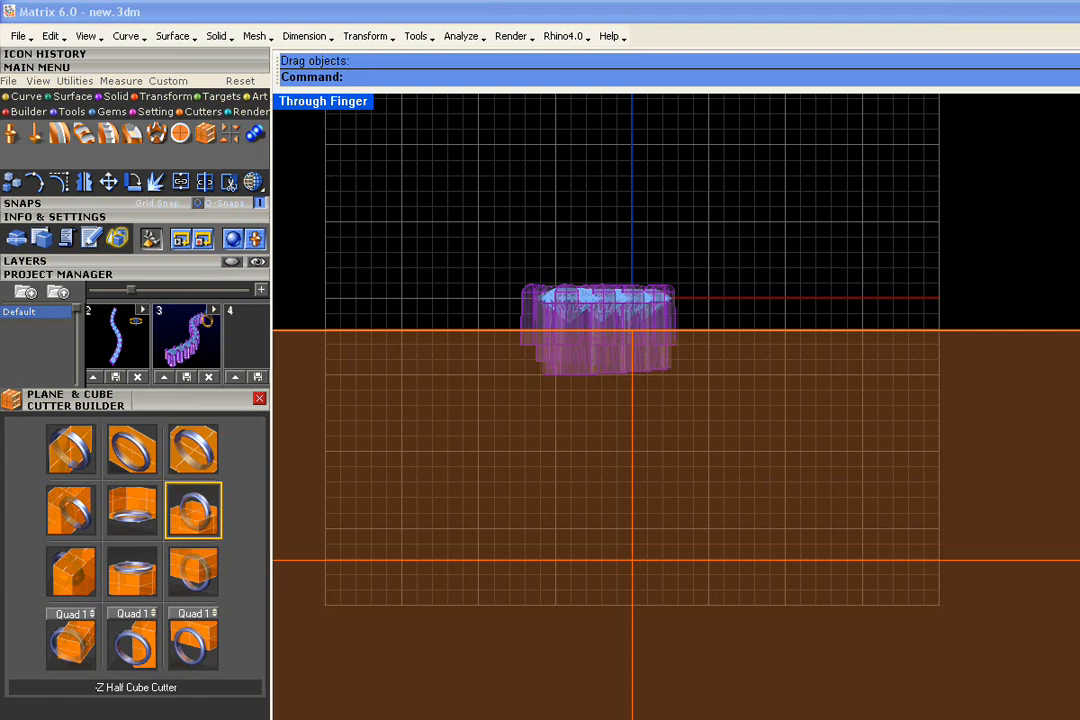
left_click(255, 133)
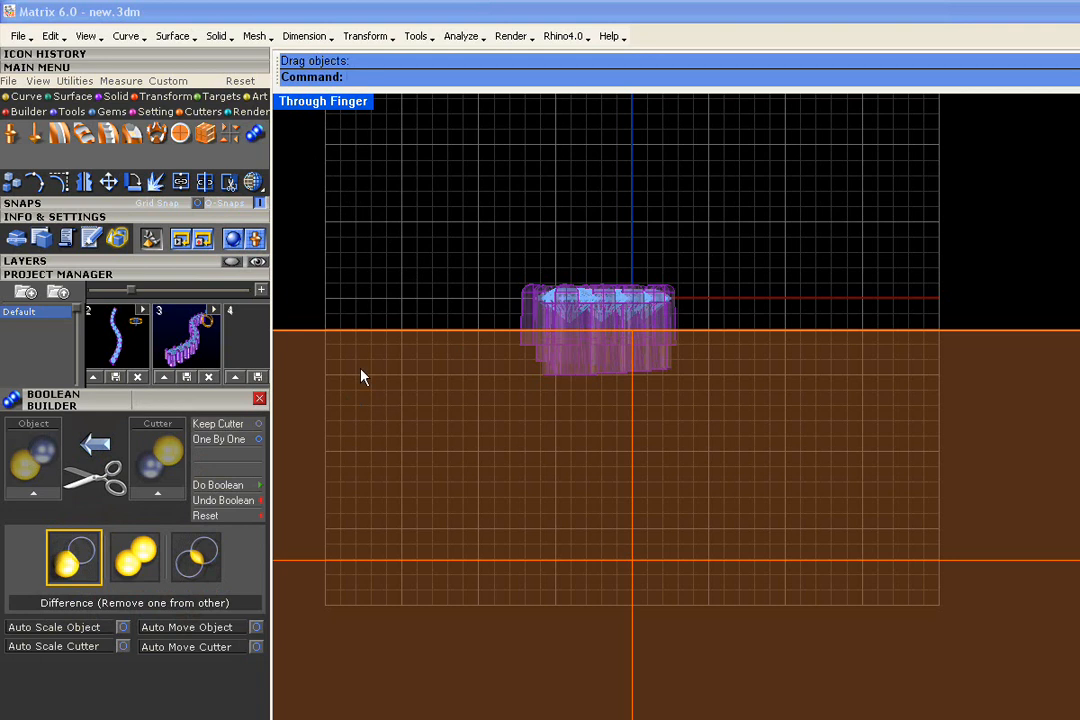
Load the Heads layer pieces as the Boolean object and the half-cube as the cutter
left_click(155, 264)
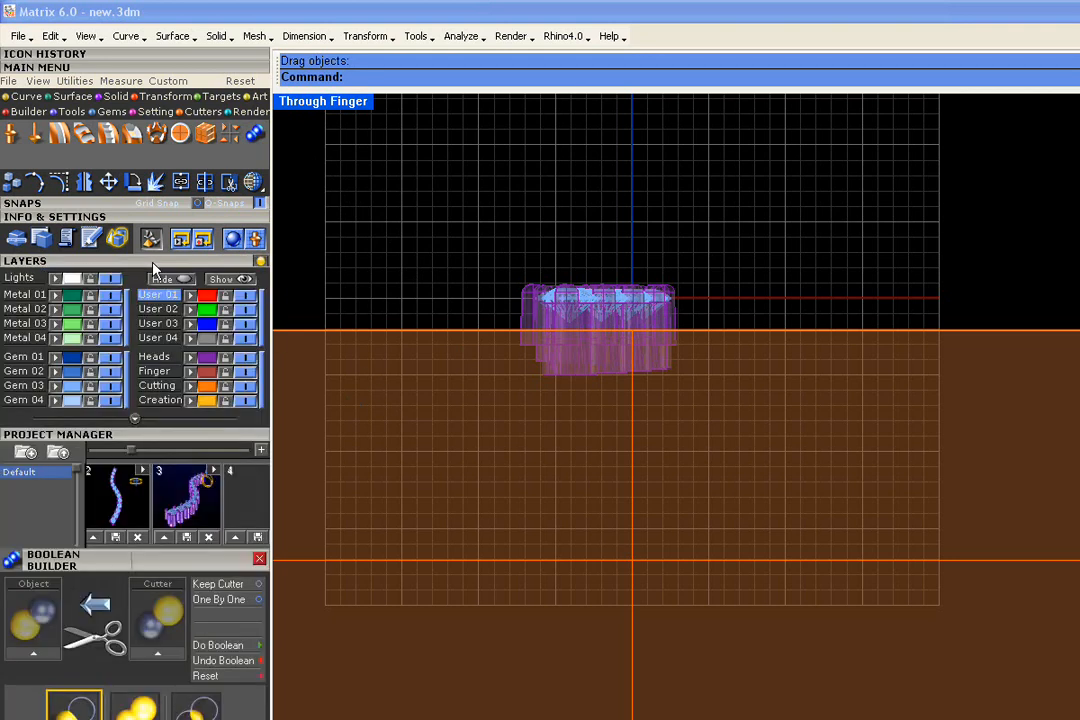
left_click(210, 362)
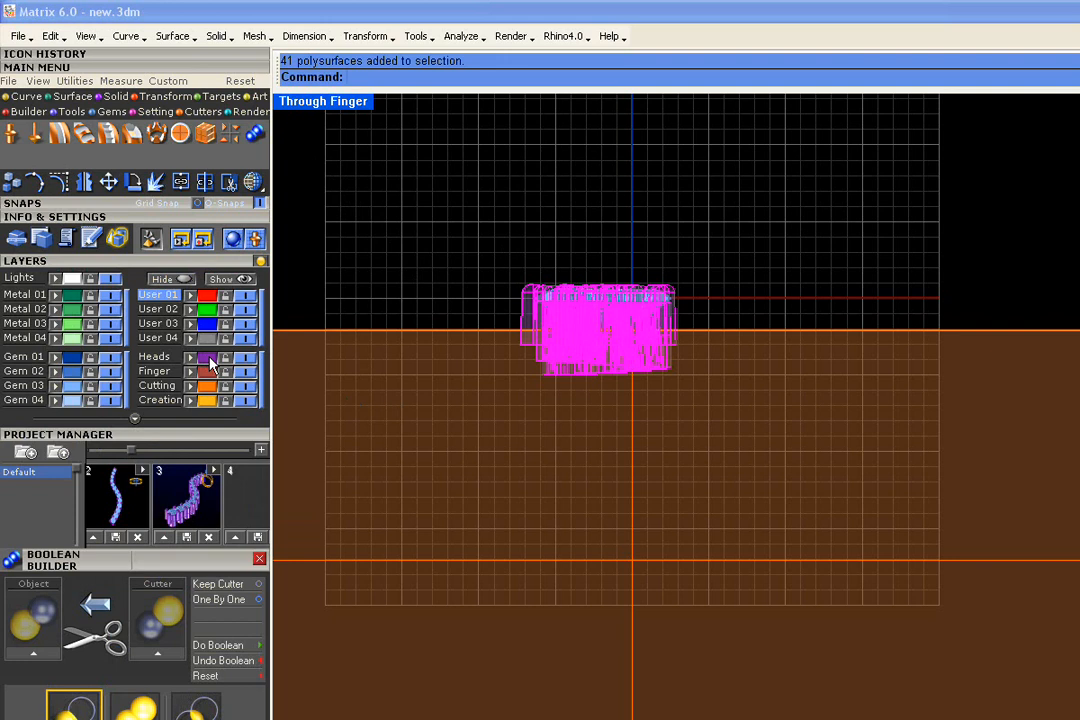
left_click(168, 262)
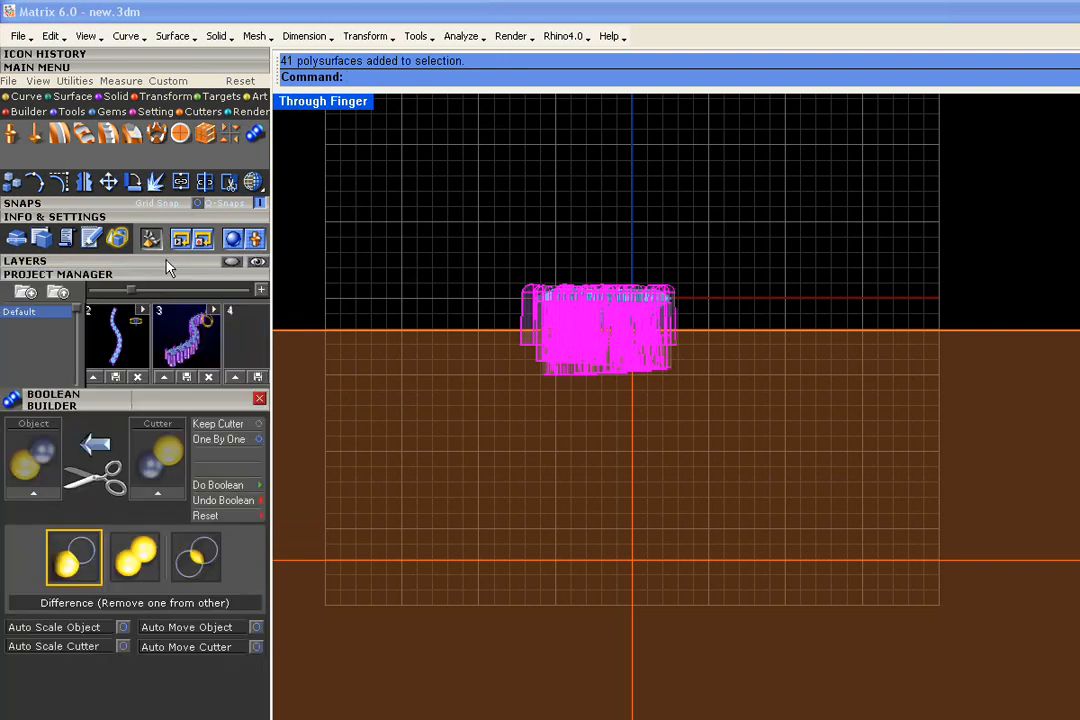
left_click(31, 497)
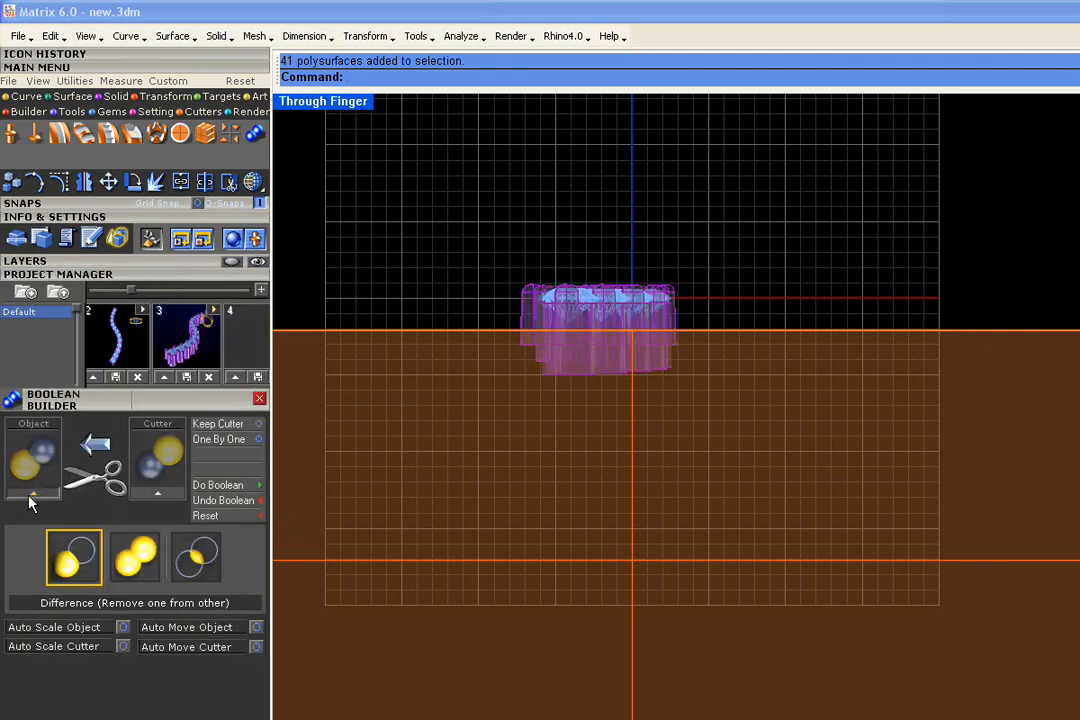
left_click(360, 333)
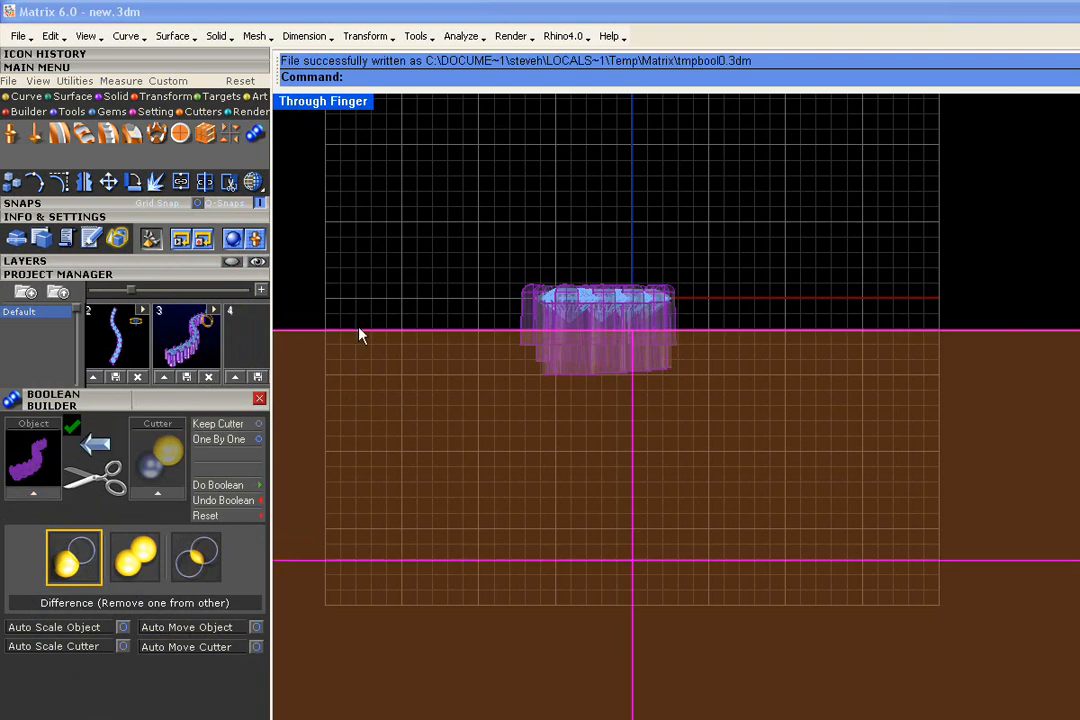
left_click(159, 499)
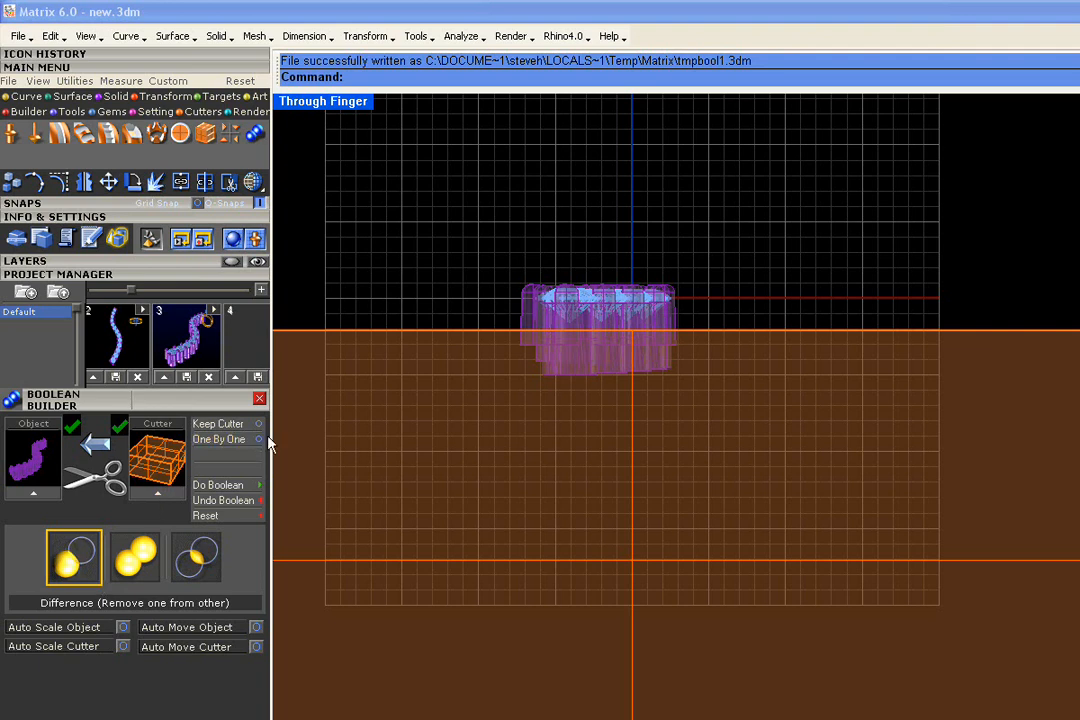
Run the difference One By One to trim the row flat, then restore four viewports
left_click(222, 439)
left_click(258, 488)
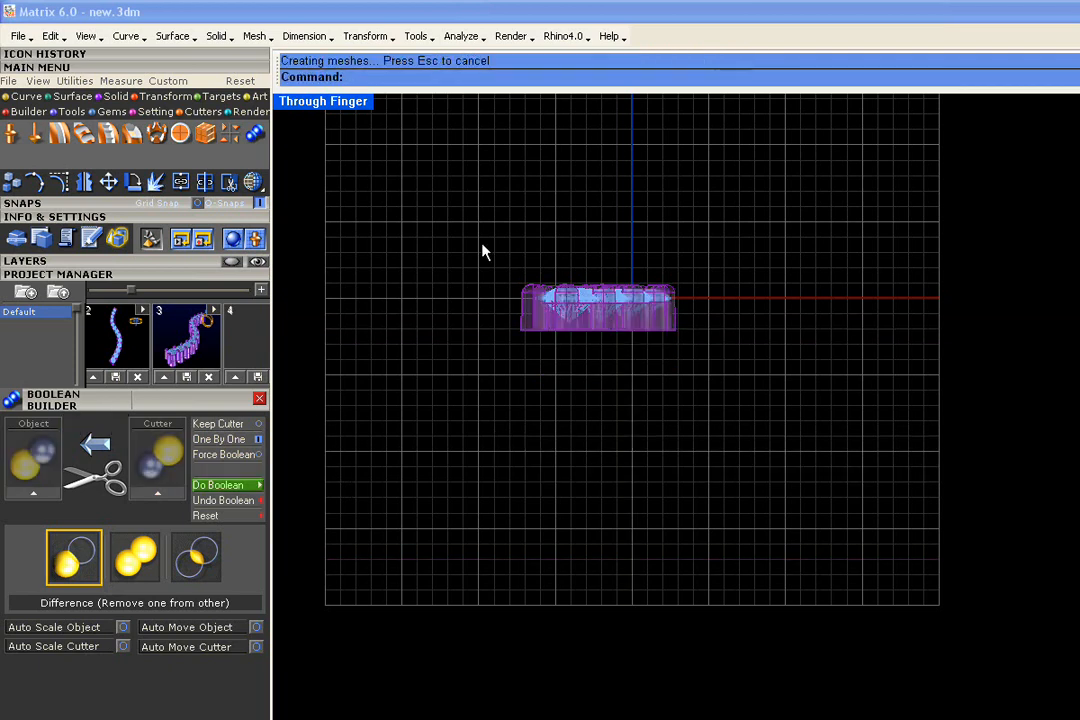
double_click(349, 103)
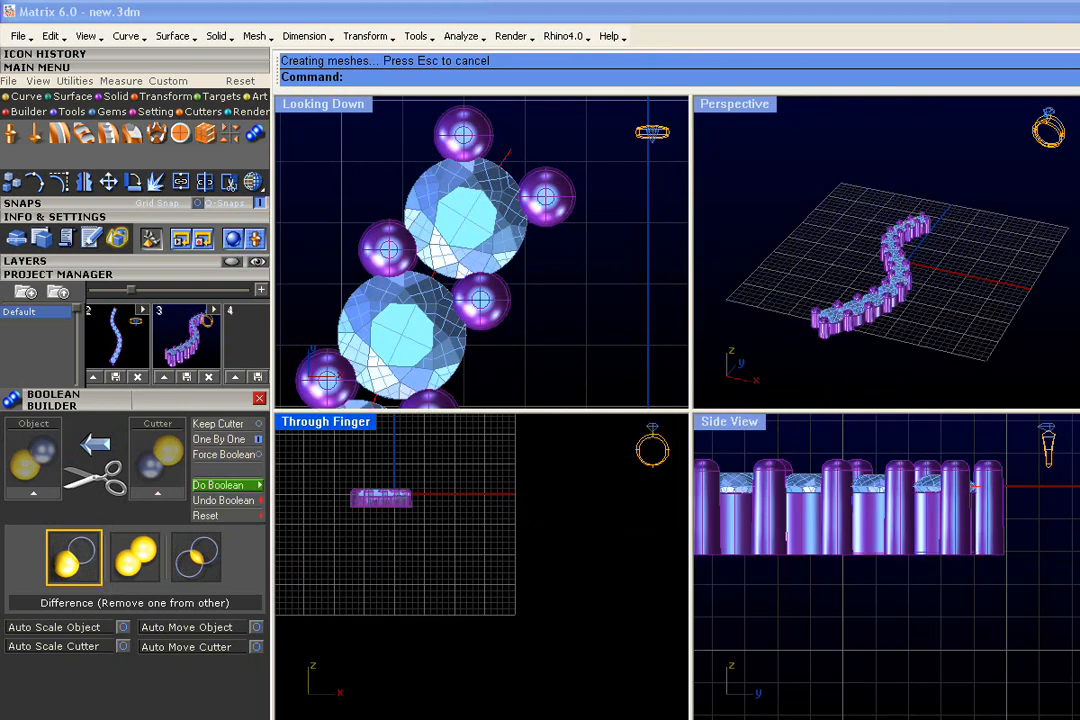